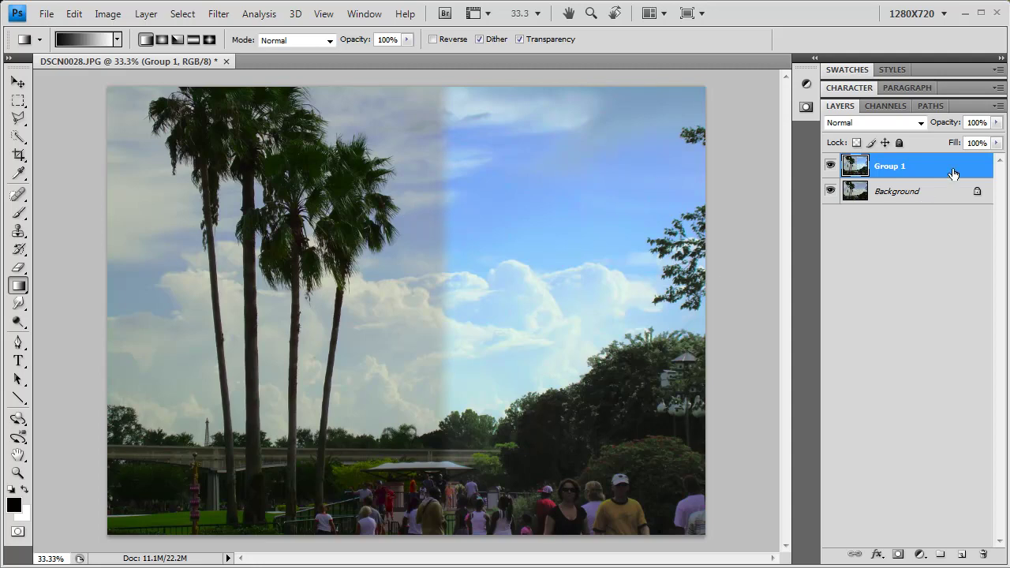
- Delete the Group 1 layer, leaving only the Background layer
{"action": "key", "text": "Delete"}
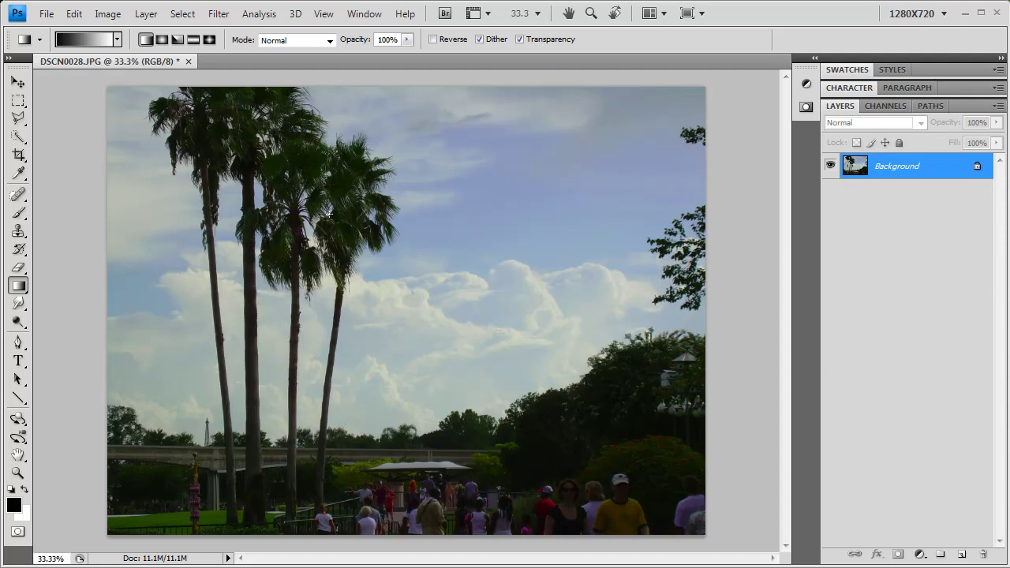
- Convert DSCN0028.JPG to Lab Color mode and display its Lightness, a and b channels
{"action": "left_click", "coordinate": [118, 16]}
{"action": "mouse_move", "coordinate": [117, 35]}
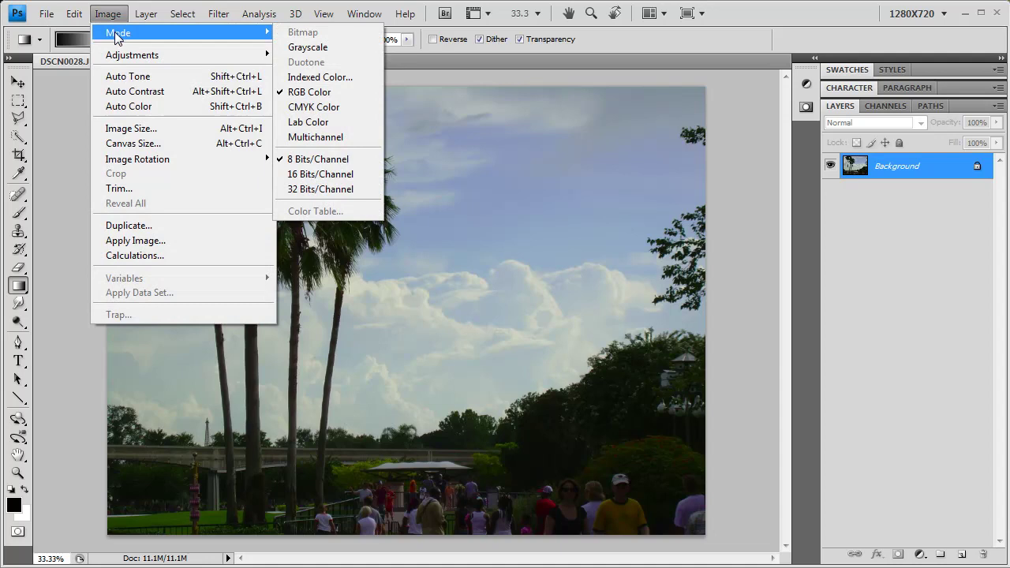
{"action": "left_click", "coordinate": [320, 123]}
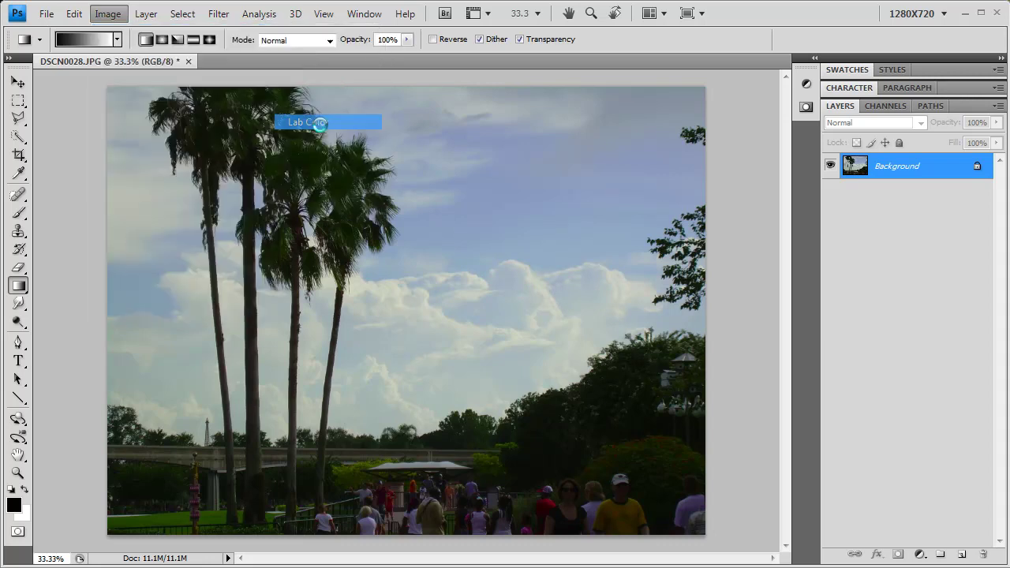
{"action": "left_click", "coordinate": [884, 111]}
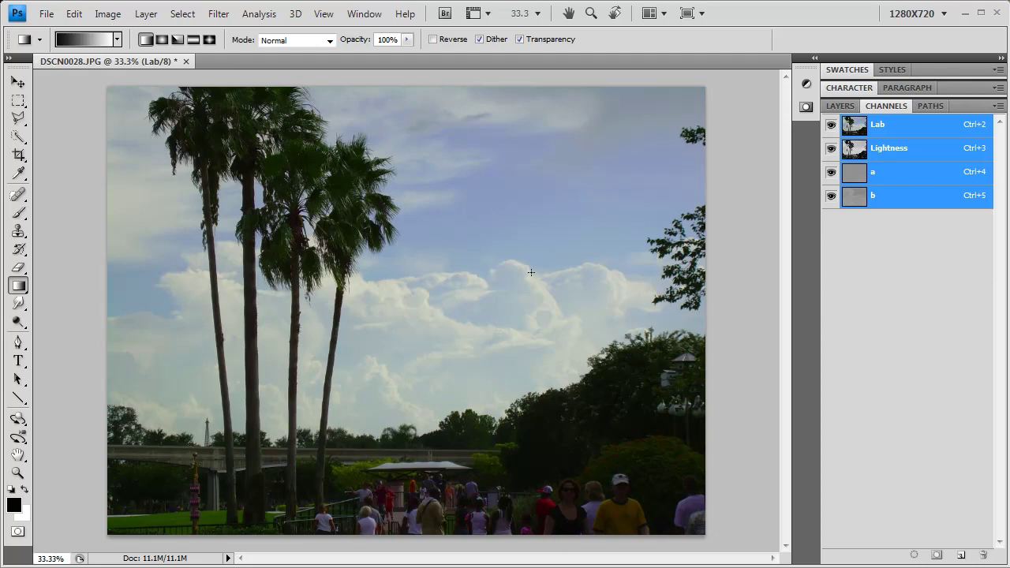
- View the Lightness, a and b channels one by one, then restore the Lab composite and Layers list
{"action": "left_click", "coordinate": [893, 156]}
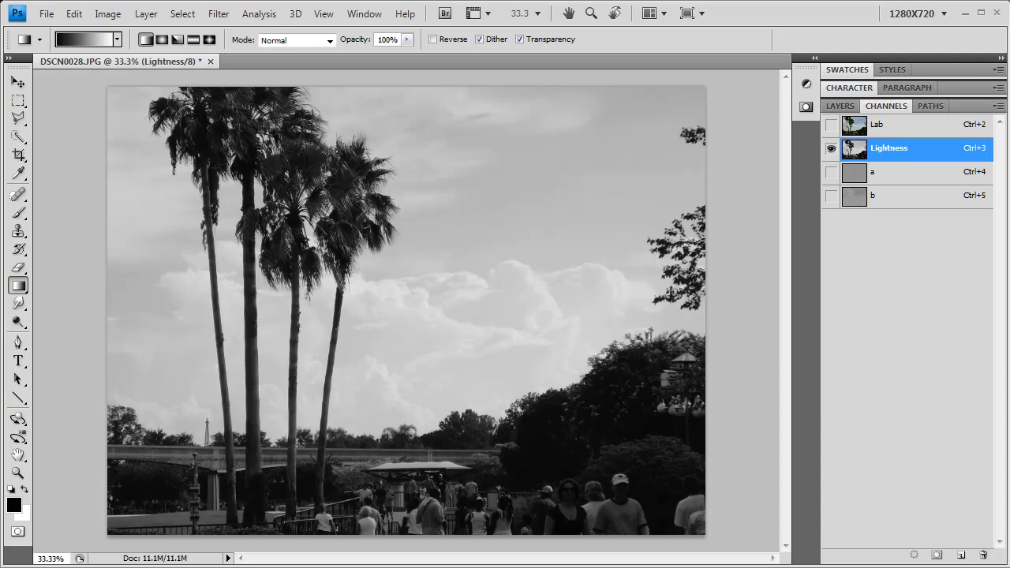
{"action": "left_click", "coordinate": [889, 176]}
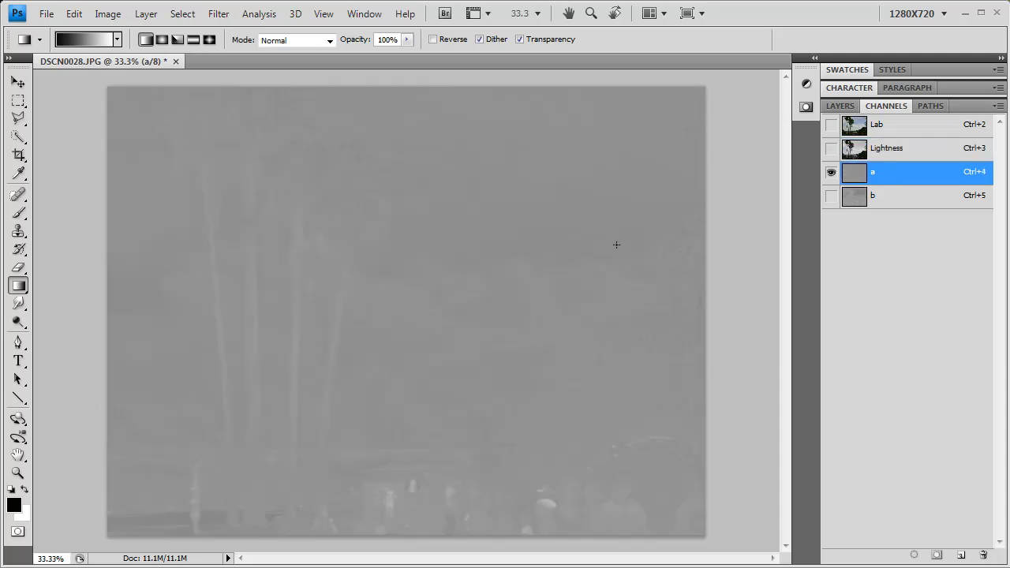
{"action": "left_click", "coordinate": [935, 204]}
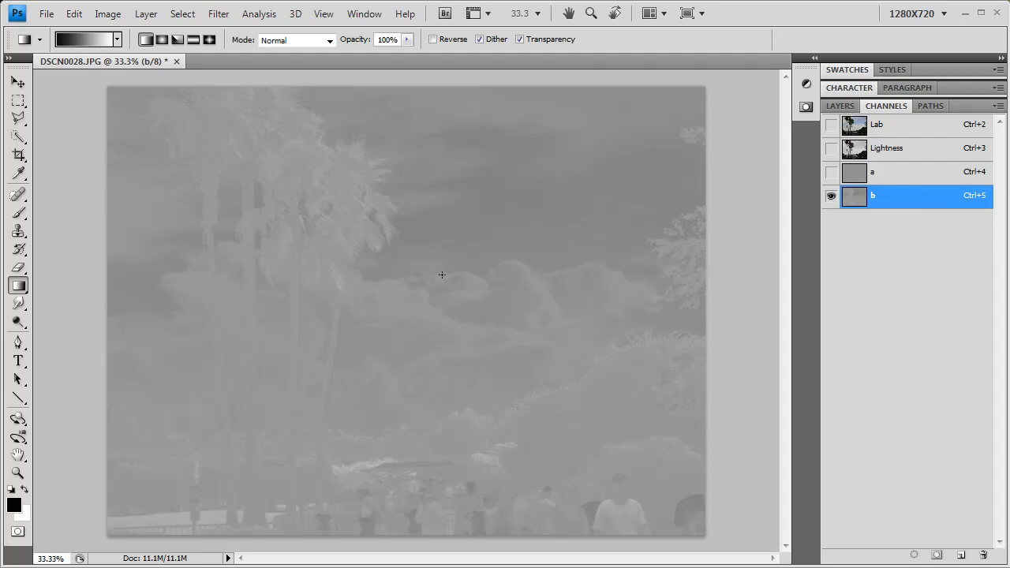
{"action": "left_click", "coordinate": [906, 157]}
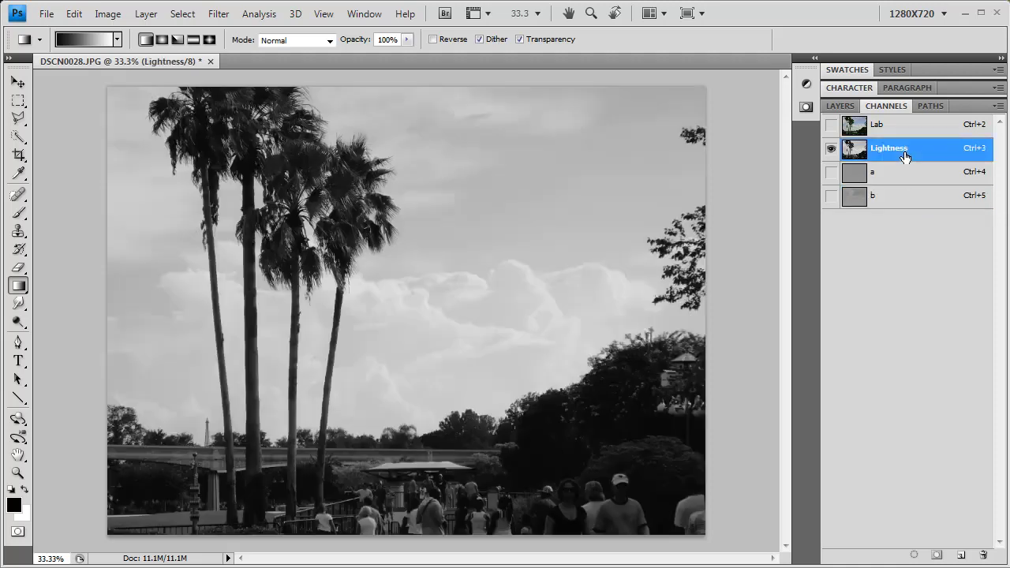
{"action": "left_click", "coordinate": [886, 175]}
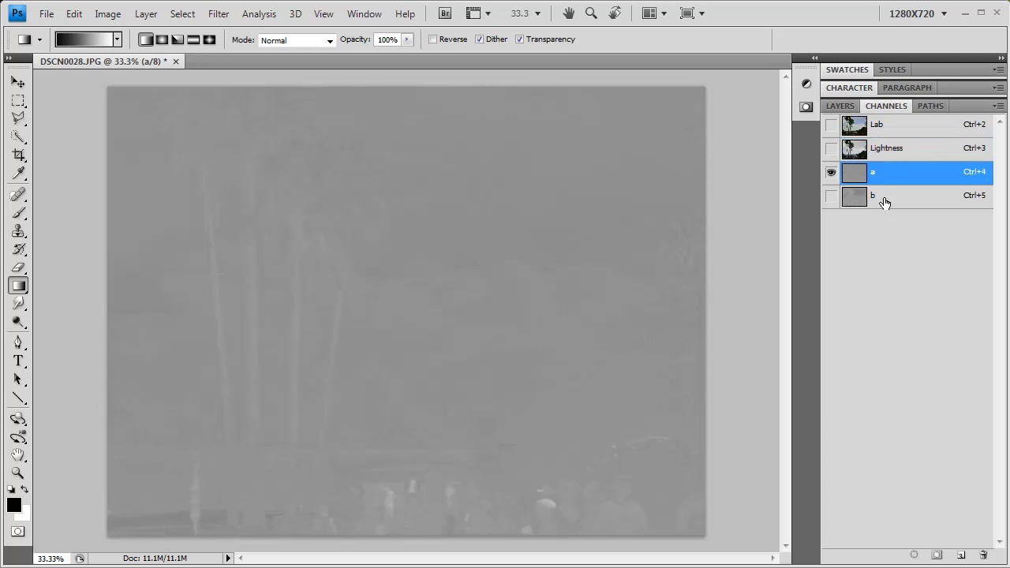
{"action": "left_click", "coordinate": [884, 200]}
{"action": "left_click", "coordinate": [896, 150]}
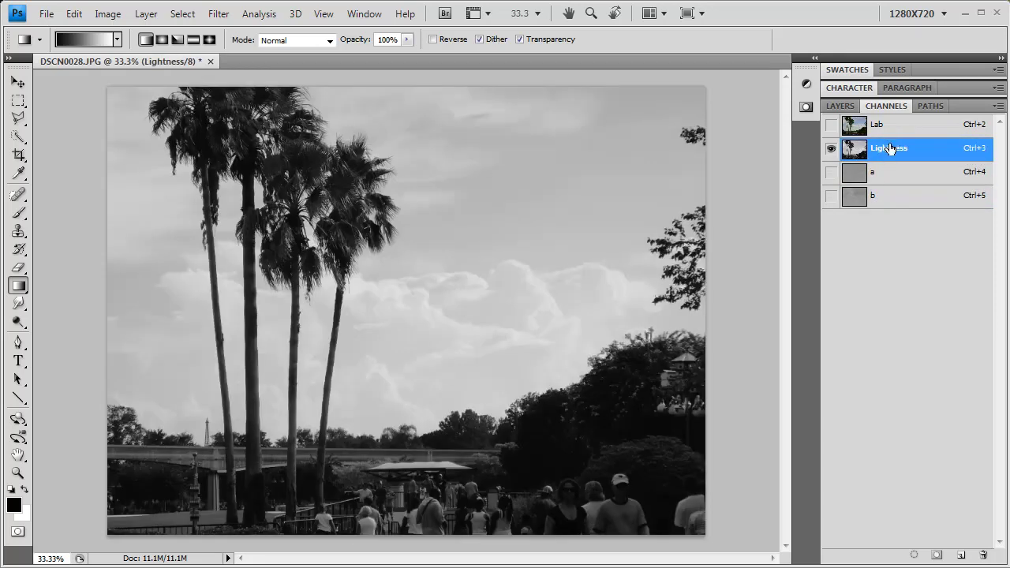
{"action": "left_click", "coordinate": [894, 130]}
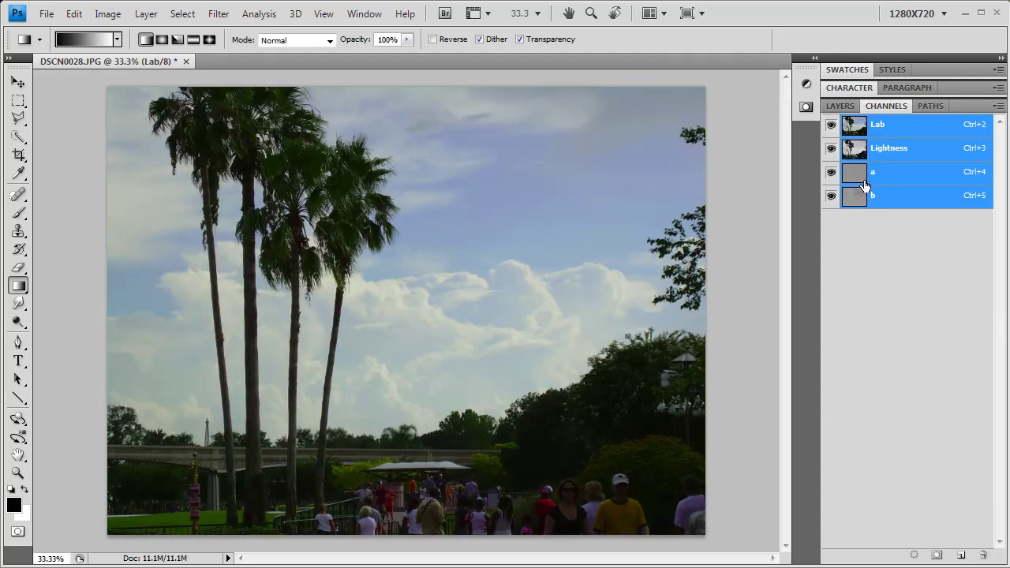
{"action": "left_click", "coordinate": [850, 109]}
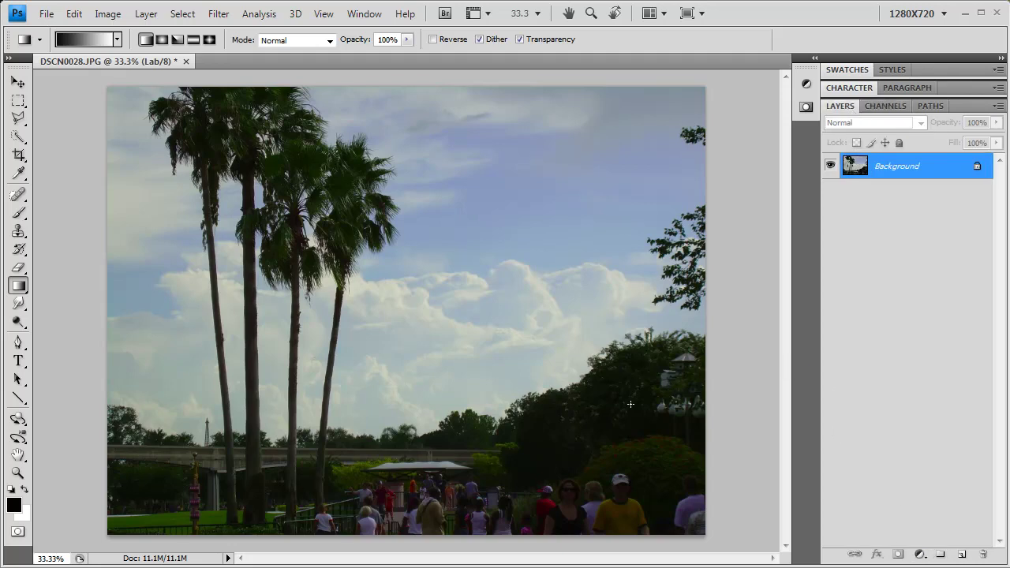
- Add a Curves 1 adjustment layer with midtones raised and a shadow point pulled slightly down
{"action": "left_click", "coordinate": [920, 556]}
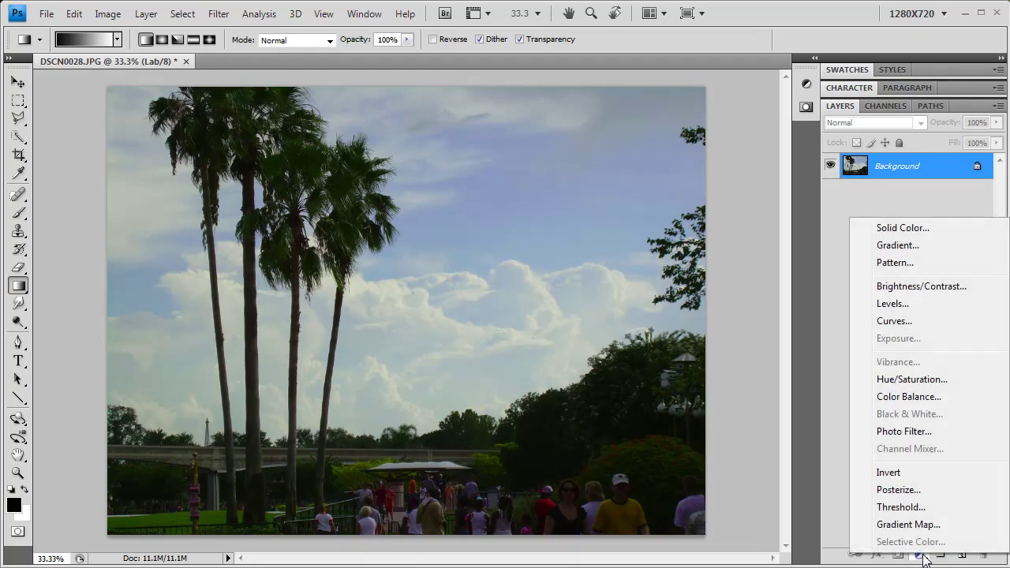
{"action": "left_click", "coordinate": [901, 323]}
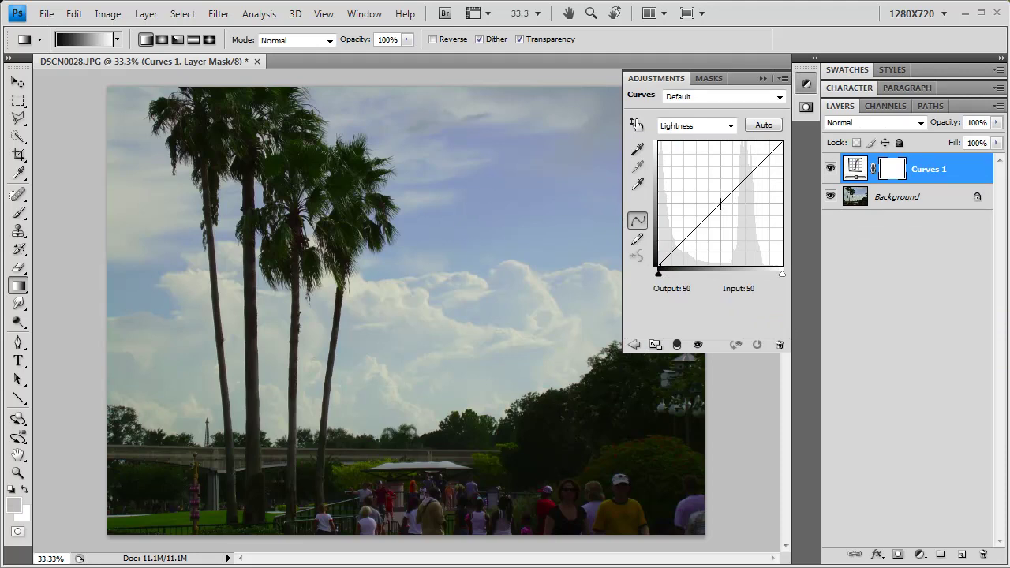
{"action": "mouse_move", "coordinate": [721, 204]}
{"action": "left_mouse_down"}
{"action": "mouse_move", "coordinate": [726, 170]}
{"action": "mouse_move", "coordinate": [716, 187]}
{"action": "left_mouse_up"}
{"action": "left_click", "coordinate": [670, 248]}
{"action": "left_click_drag", "start_coordinate": [669, 248], "coordinate": [673, 251]}
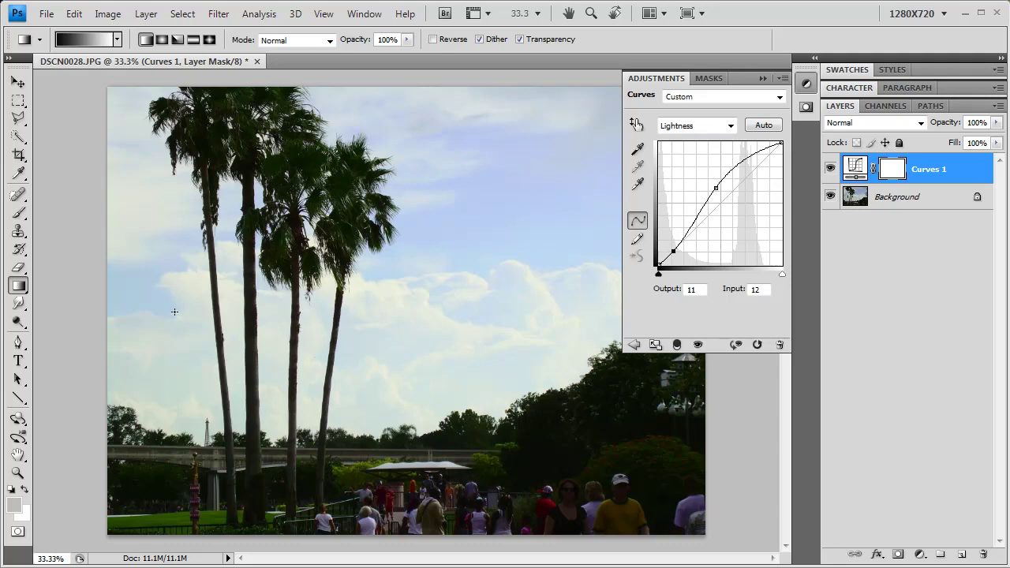
{"action": "left_click", "coordinate": [716, 187]}
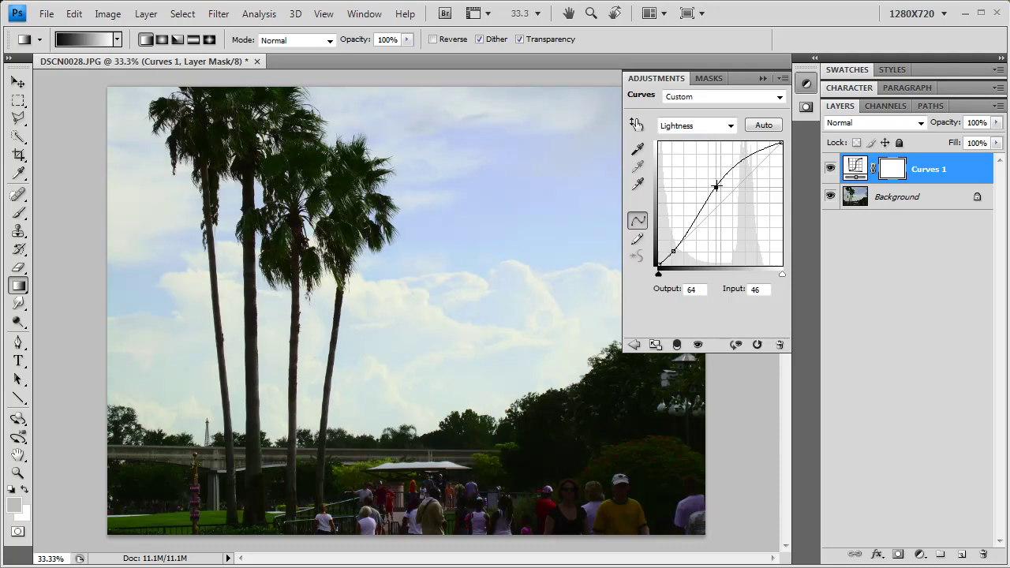
{"action": "left_click_drag", "start_coordinate": [673, 249], "coordinate": [676, 253]}
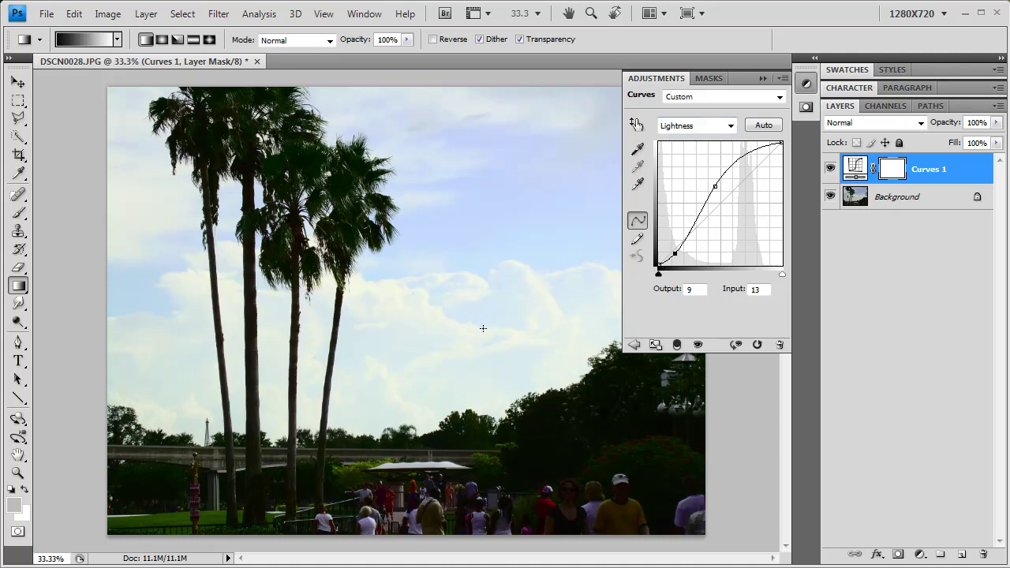
- Switch Curves 1 to the a channel and move its black and white endpoints inward equally
{"action": "left_click", "coordinate": [691, 128]}
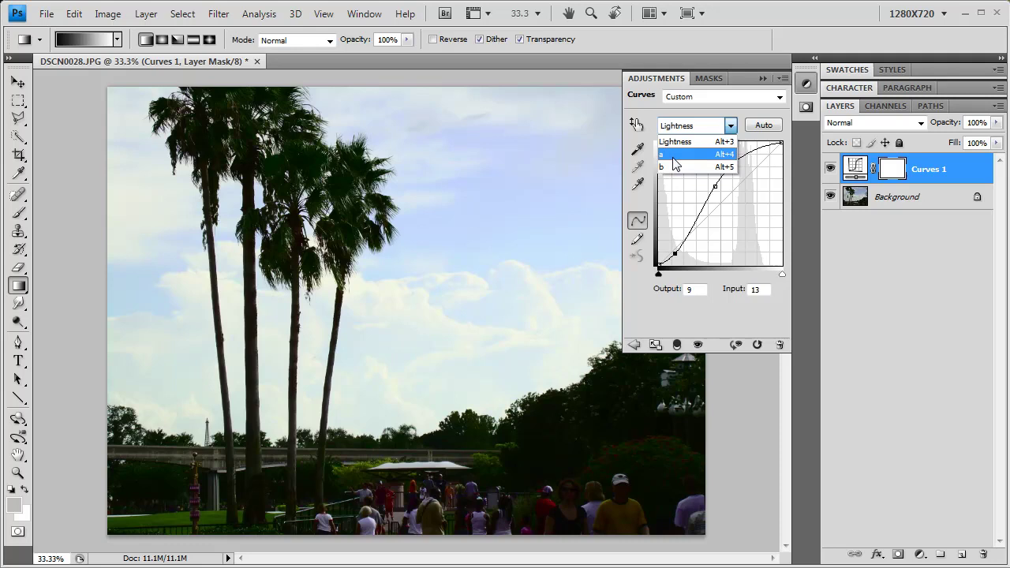
{"action": "left_click", "coordinate": [674, 158]}
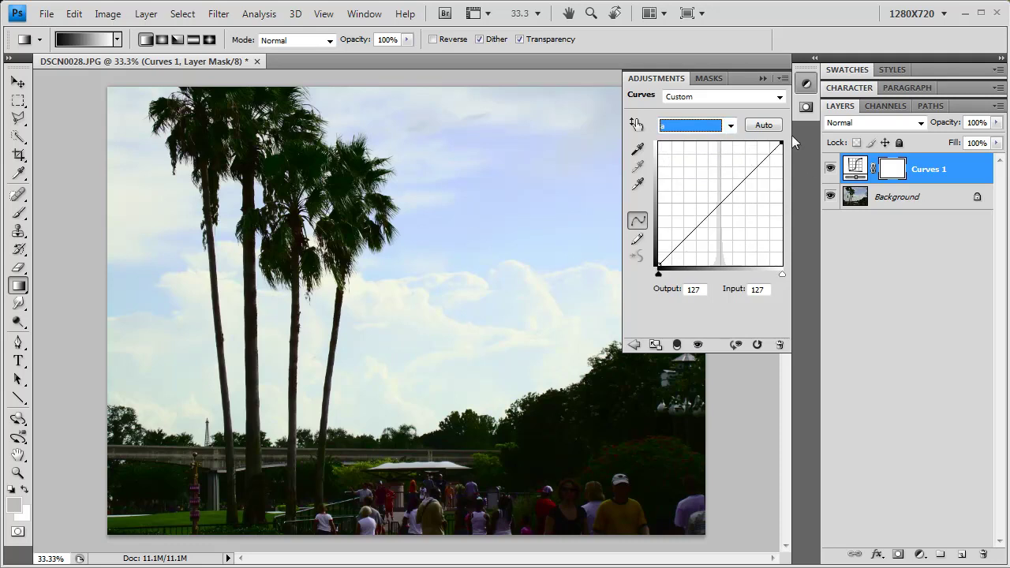
{"action": "left_click", "coordinate": [660, 264]}
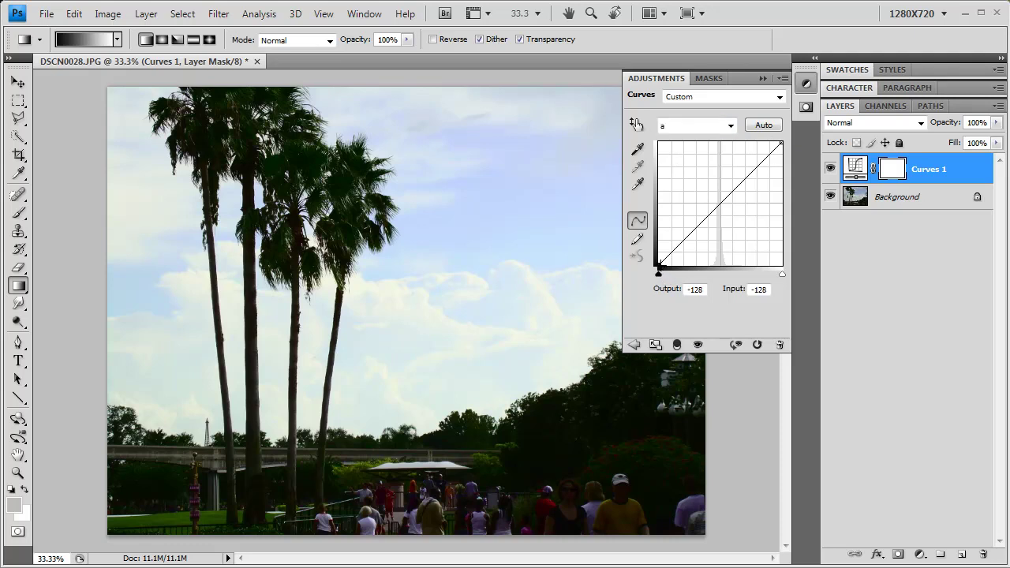
{"action": "key", "text": "Right"}
{"action": "key", "text": "Right"}
{"action": "left_click_drag", "start_coordinate": [661, 264], "coordinate": [684, 267]}
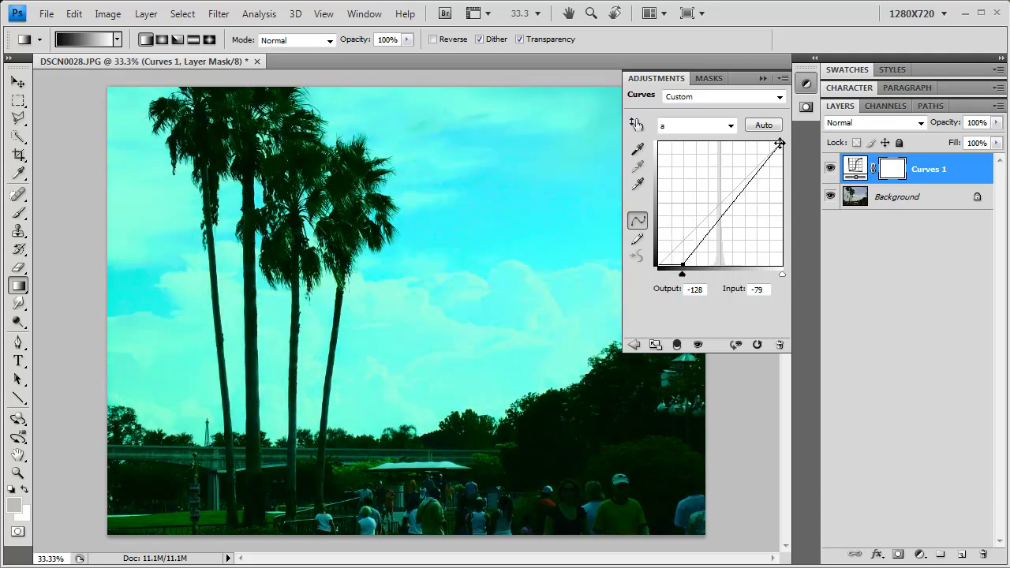
{"action": "left_click_drag", "start_coordinate": [779, 141], "coordinate": [756, 140]}
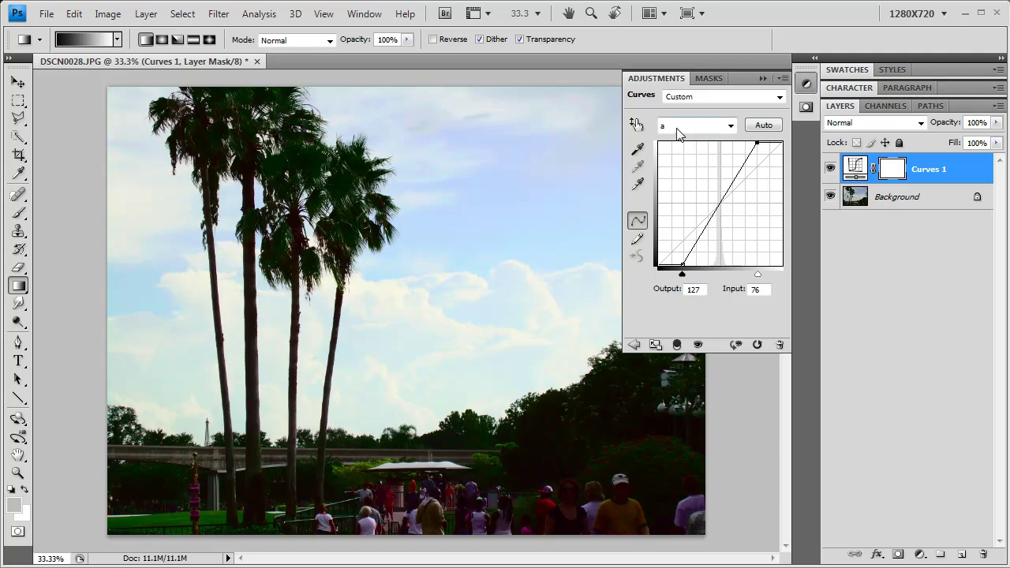
{"action": "left_click", "coordinate": [678, 127]}
- Move the b channel's black and white endpoints inward, then collapse the Curves panel
{"action": "left_click", "coordinate": [684, 167]}
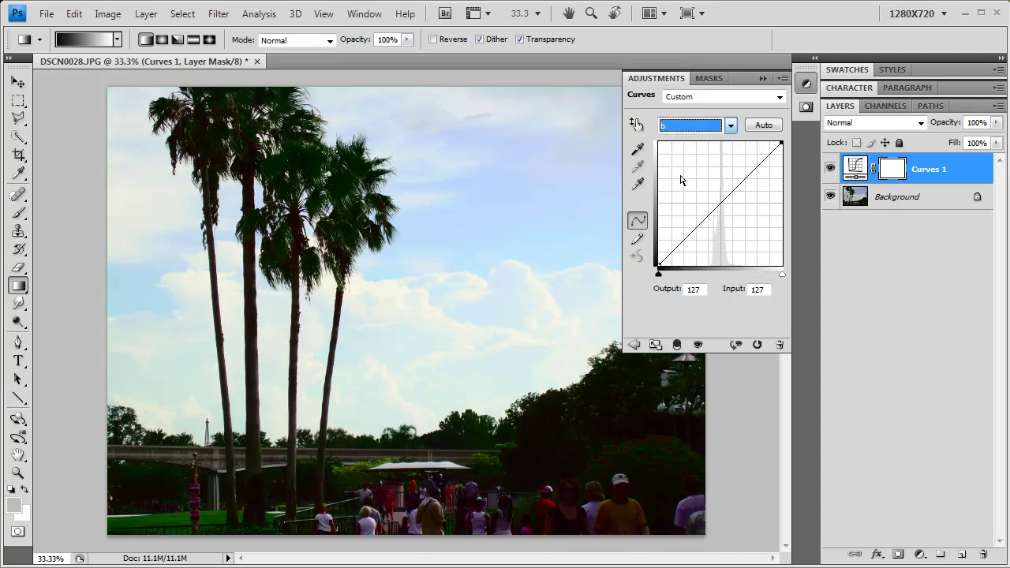
{"action": "left_click_drag", "start_coordinate": [662, 264], "coordinate": [684, 272]}
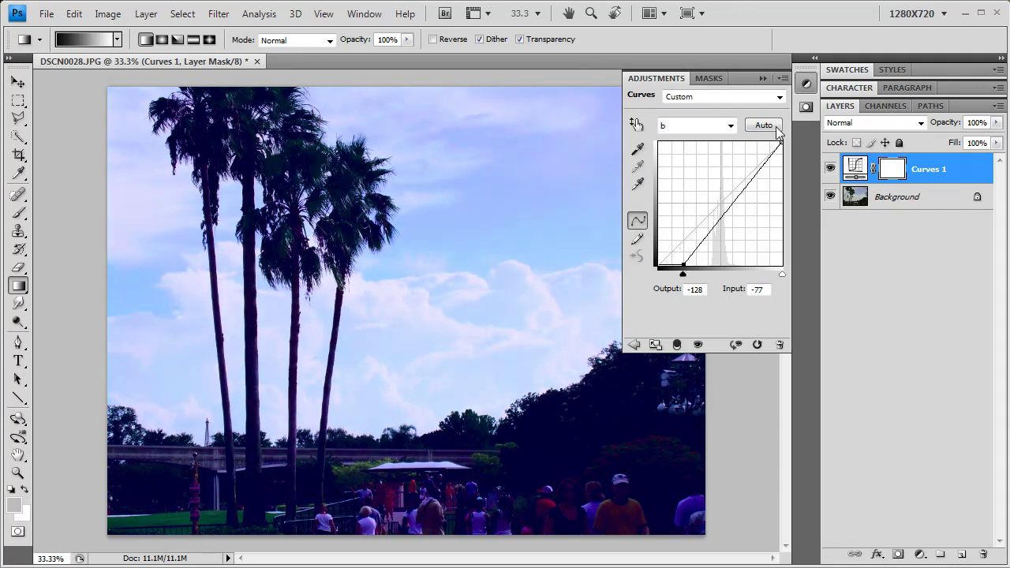
{"action": "left_click_drag", "start_coordinate": [782, 143], "coordinate": [757, 136]}
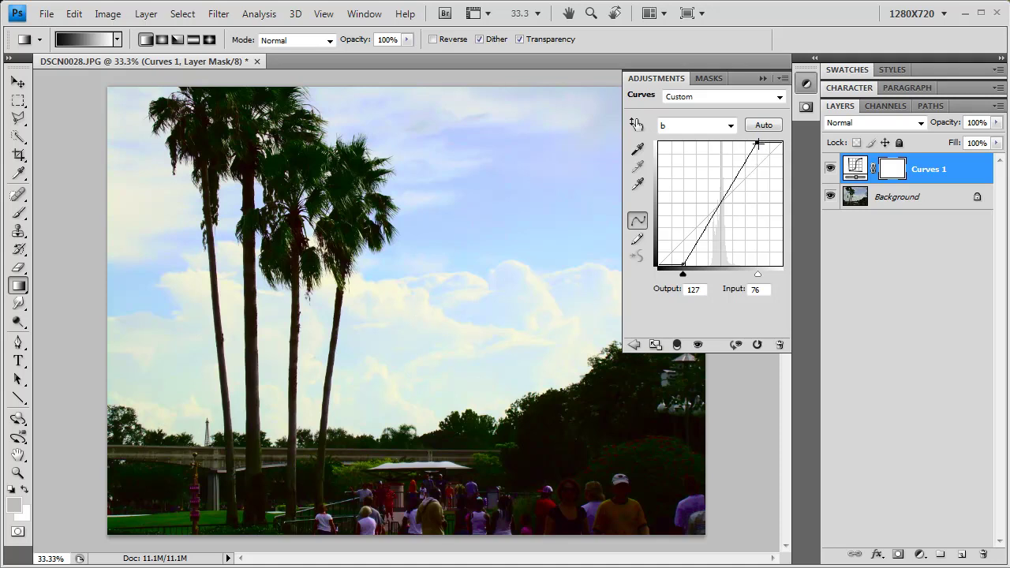
{"action": "left_click_drag", "start_coordinate": [757, 143], "coordinate": [764, 143]}
{"action": "left_click", "coordinate": [806, 83]}
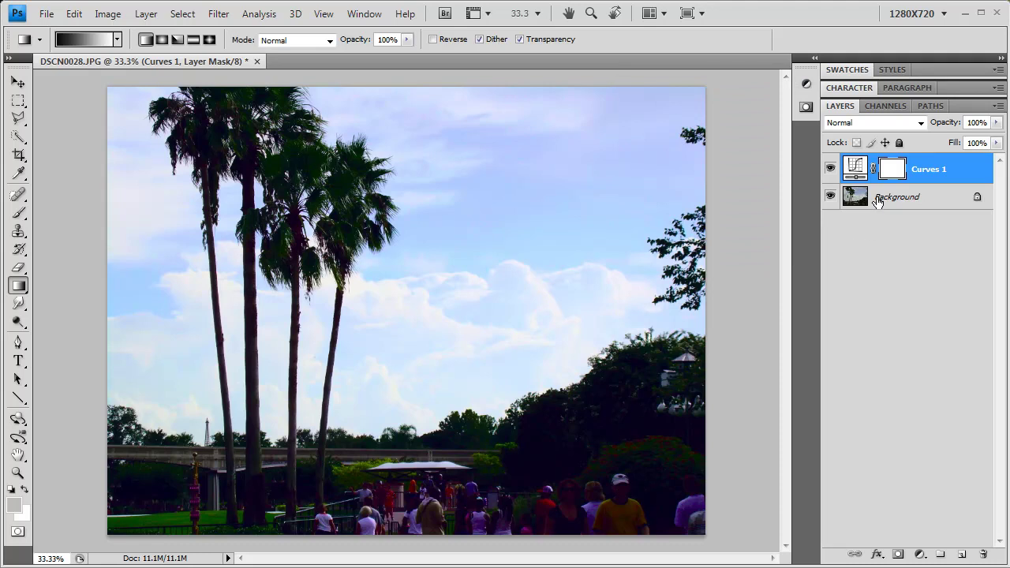
- Toggle channel visibility to view the colour channels alone, then Lightness as greyscale
{"action": "left_click", "coordinate": [885, 106]}
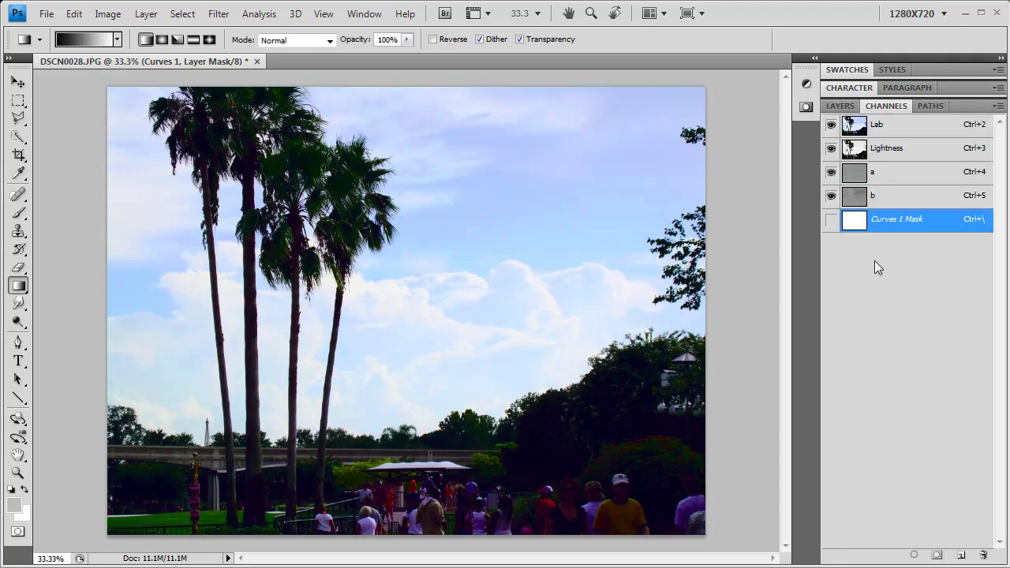
{"action": "left_click", "coordinate": [892, 152]}
{"action": "left_click", "coordinate": [889, 175]}
{"action": "left_click", "coordinate": [890, 199]}
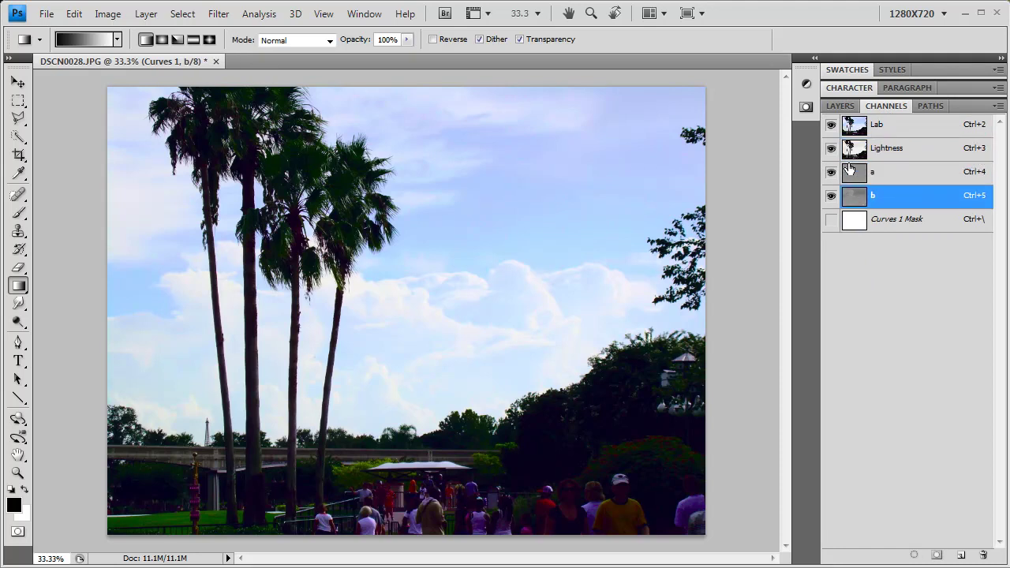
{"action": "left_click", "coordinate": [832, 149]}
{"action": "left_click", "coordinate": [832, 148]}
{"action": "left_click", "coordinate": [832, 172]}
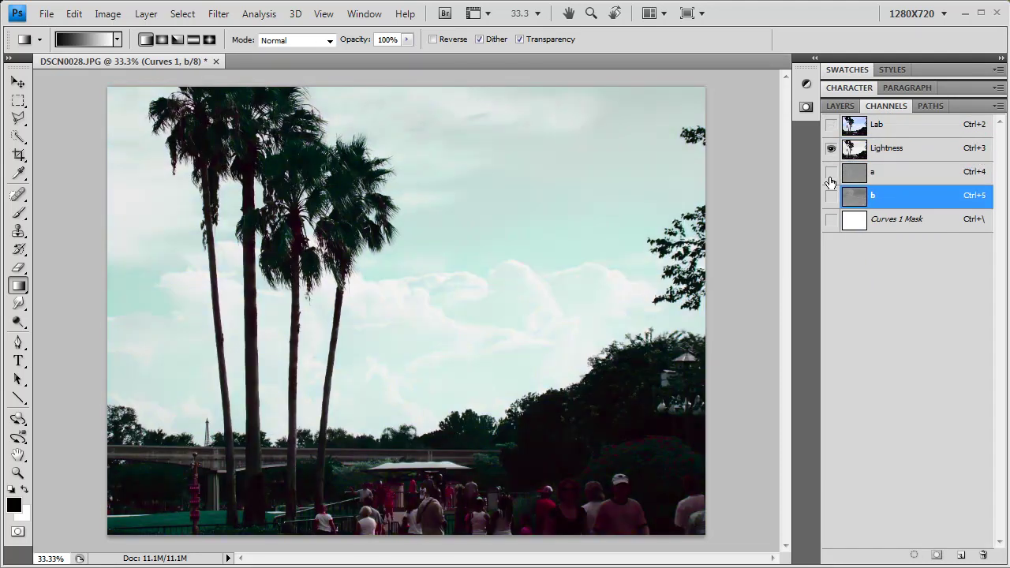
{"action": "left_click", "coordinate": [832, 195]}
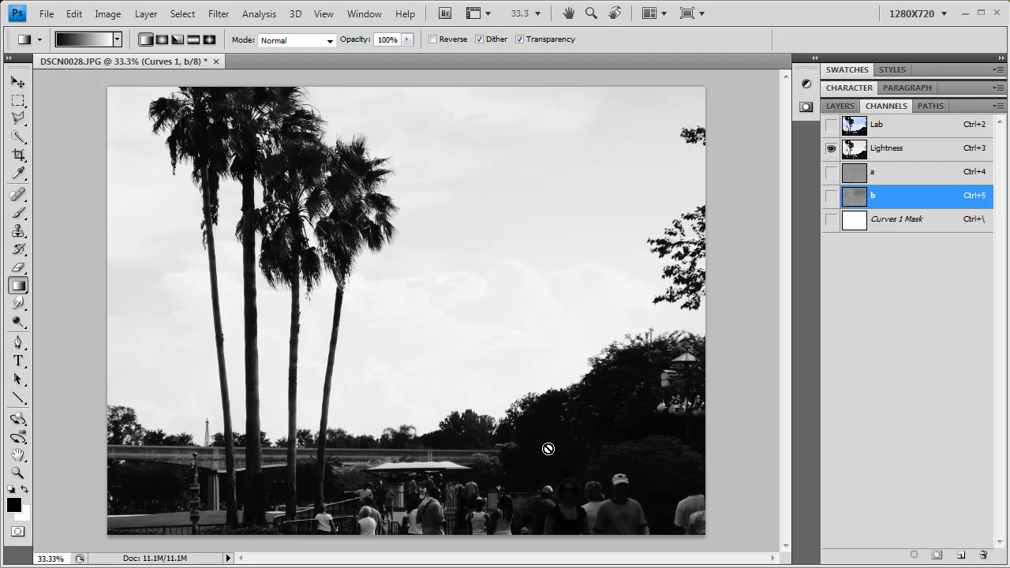
- Duplicate the Lightness channel as Lightness copy and return to the Lab composite
{"action": "left_click", "coordinate": [889, 155]}
{"action": "right_click", "coordinate": [900, 154]}
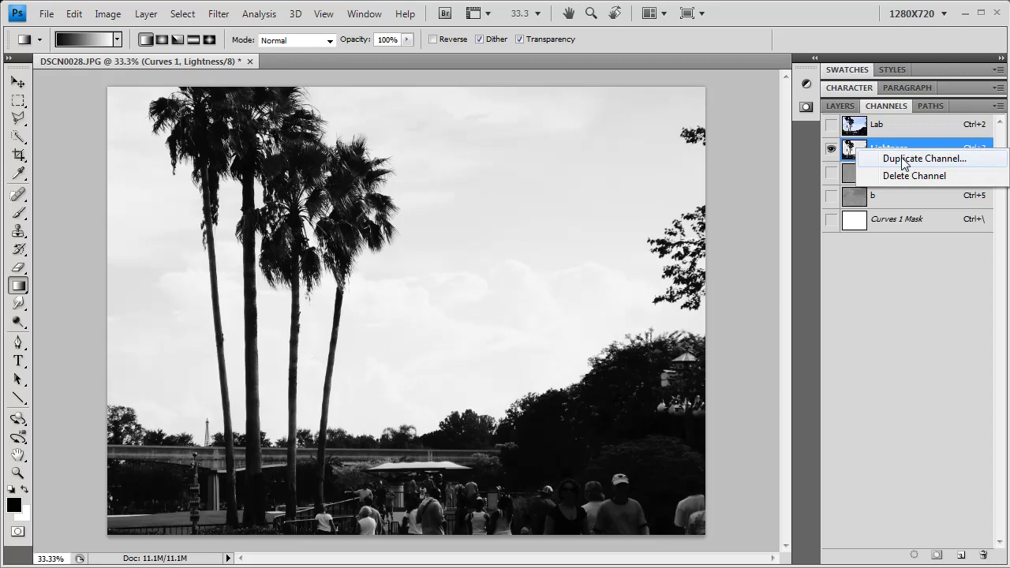
{"action": "left_click", "coordinate": [921, 158]}
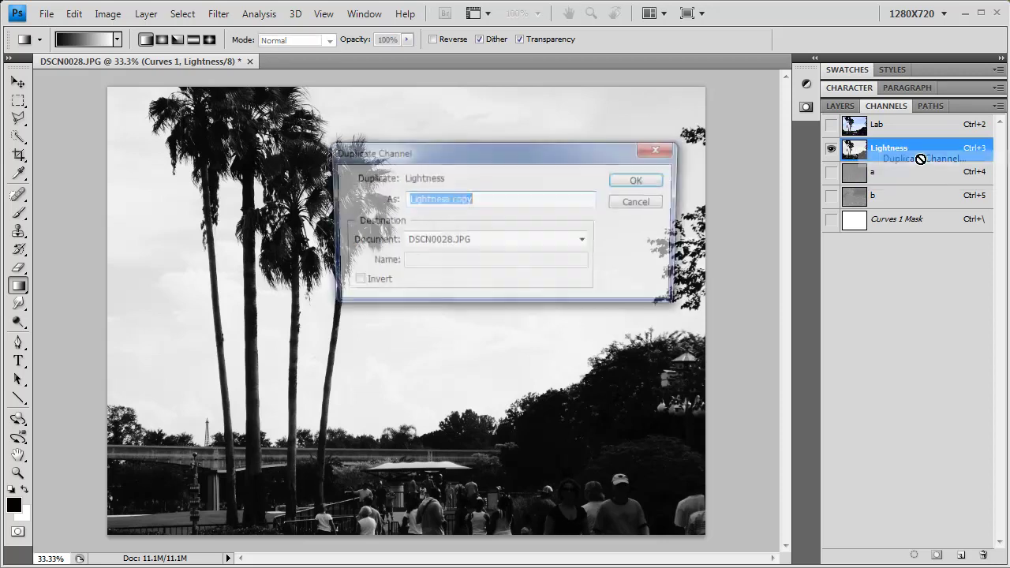
{"action": "left_click", "coordinate": [636, 180]}
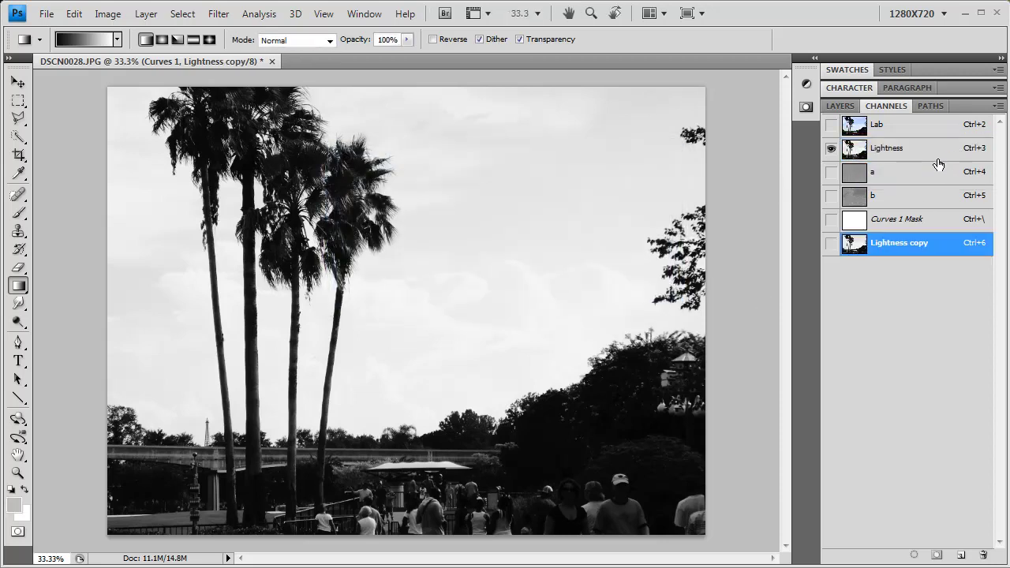
{"action": "left_click", "coordinate": [895, 134]}
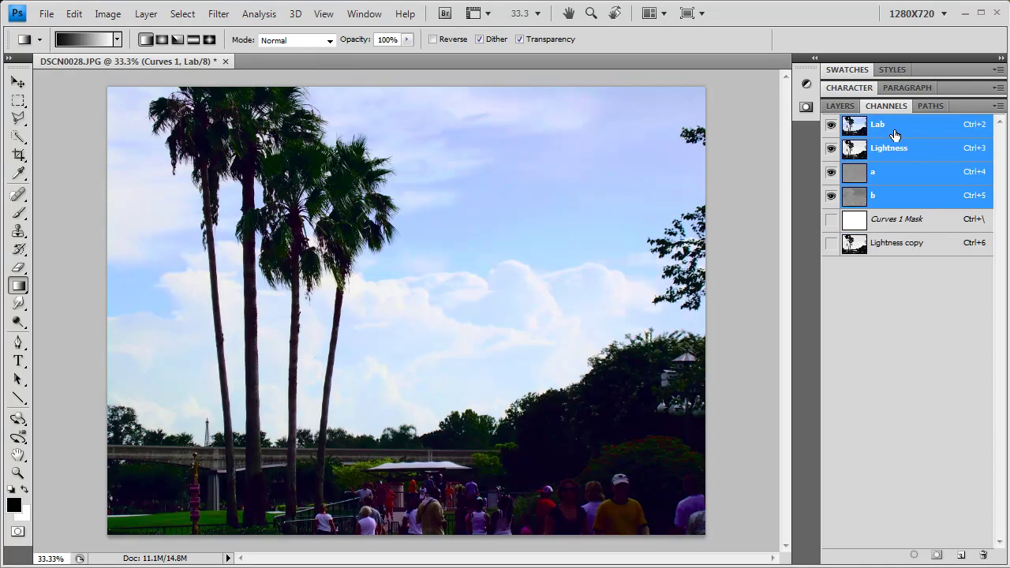
- Hide Curves 1, then add Curves 2 with its Lightness curve dragged upward into a convex shape
{"action": "left_click", "coordinate": [854, 108]}
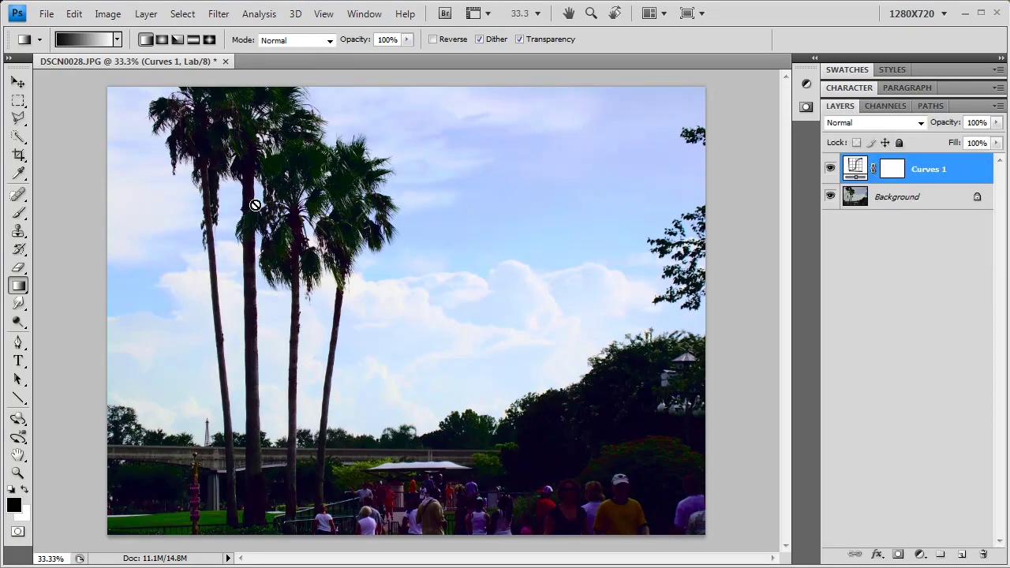
{"action": "left_click", "coordinate": [830, 170]}
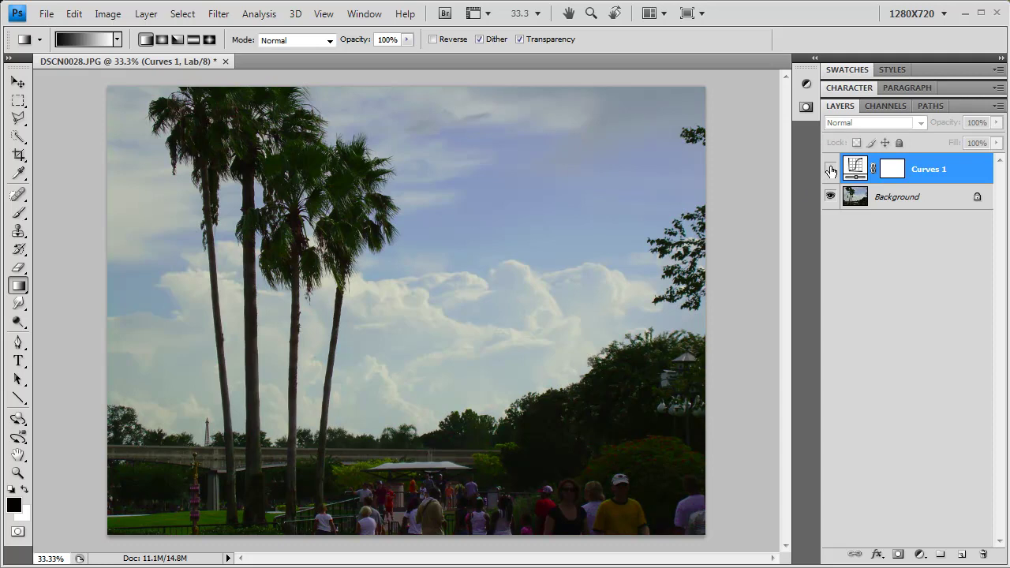
{"action": "left_click", "coordinate": [920, 555]}
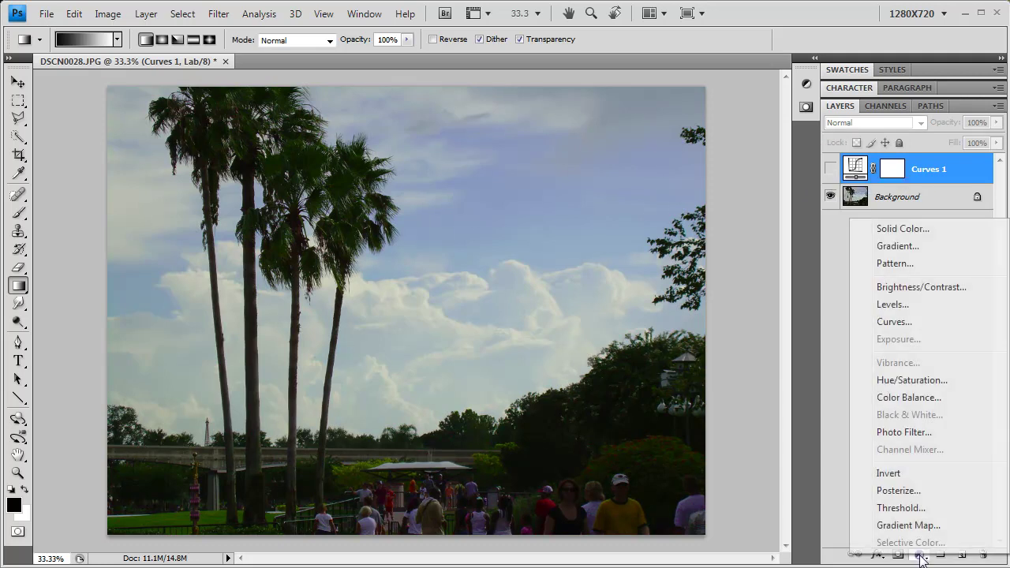
{"action": "left_click", "coordinate": [882, 322]}
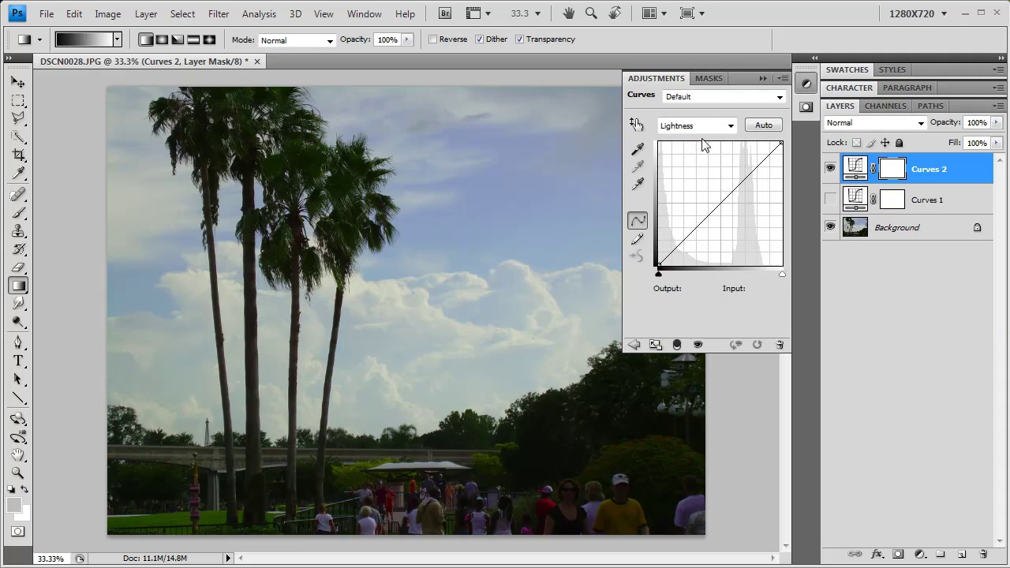
{"action": "left_click_drag", "start_coordinate": [672, 251], "coordinate": [681, 215]}
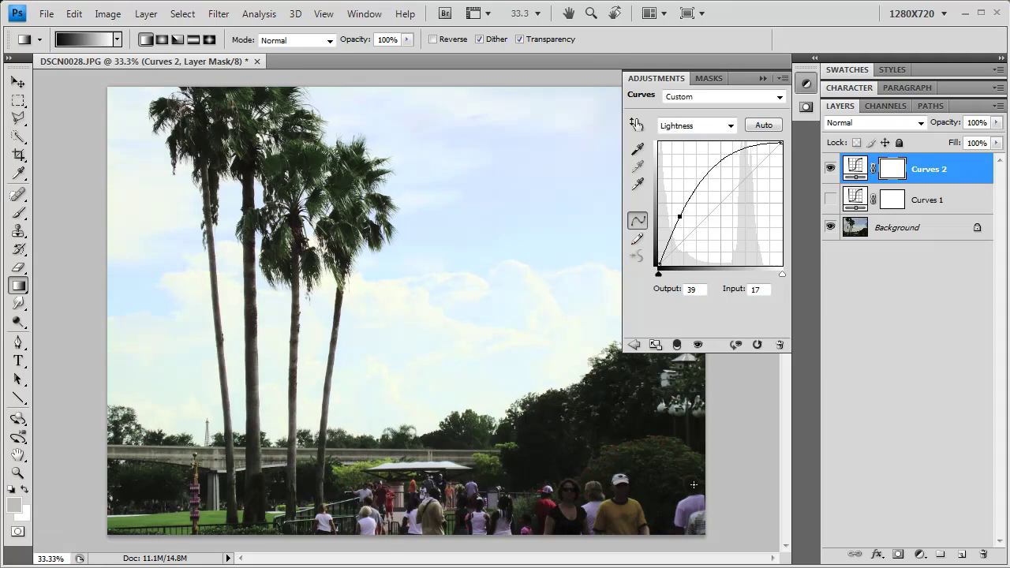
- Move both endpoints of Curves 2's a and b curves inward
{"action": "left_click", "coordinate": [694, 125]}
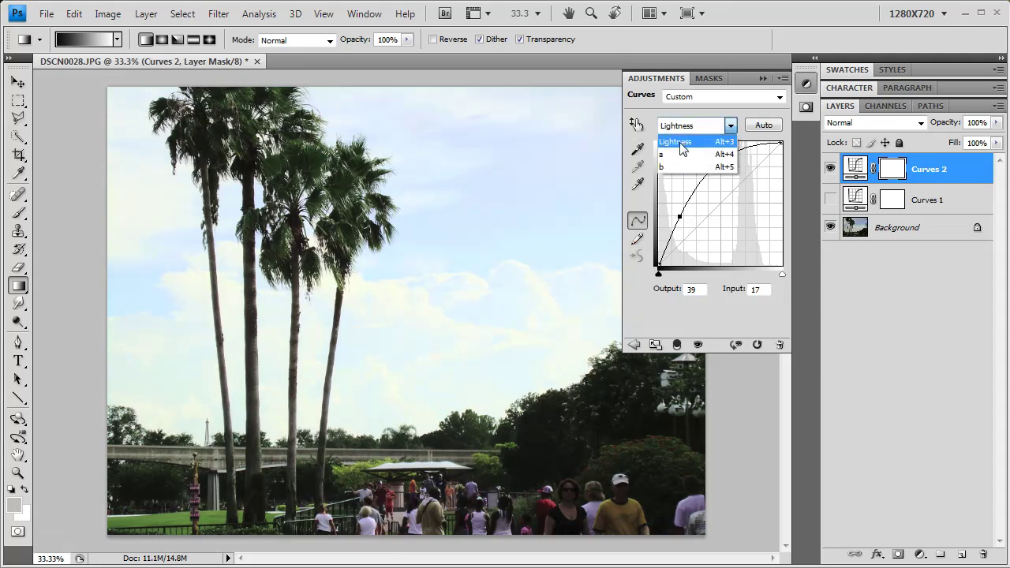
{"action": "left_click", "coordinate": [678, 149]}
{"action": "left_click_drag", "start_coordinate": [659, 264], "coordinate": [684, 263]}
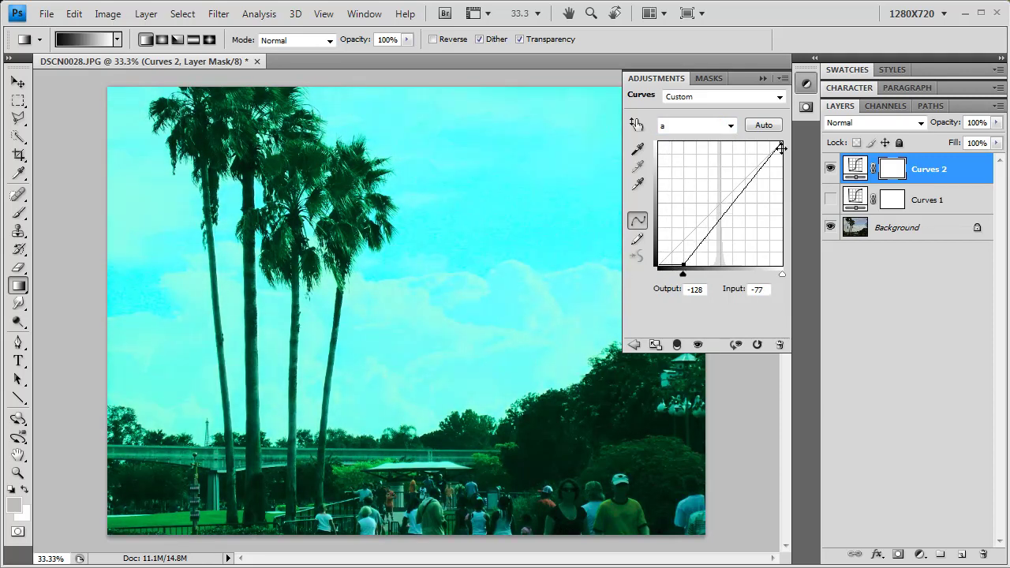
{"action": "left_click_drag", "start_coordinate": [779, 148], "coordinate": [758, 142]}
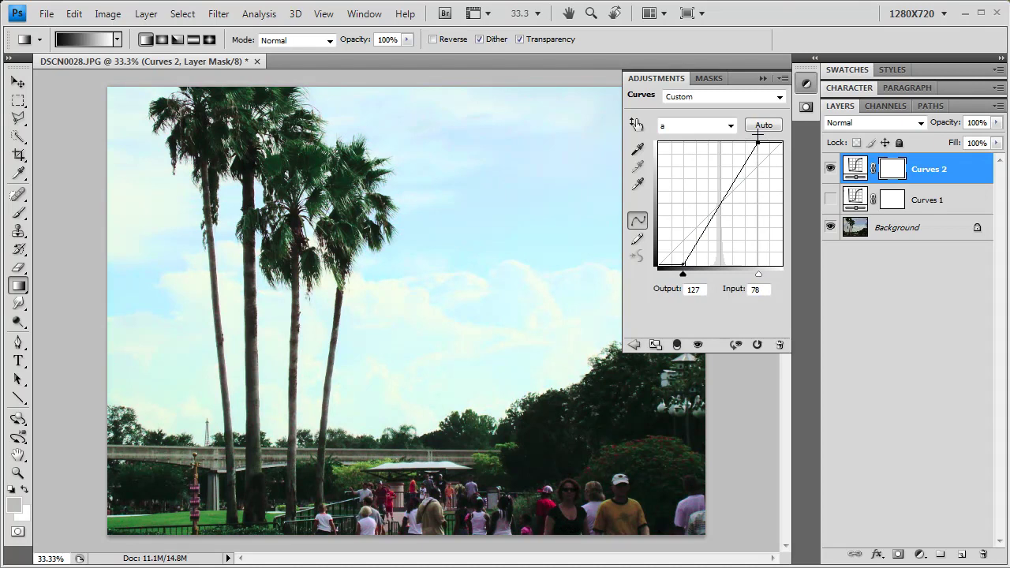
{"action": "left_click", "coordinate": [676, 127]}
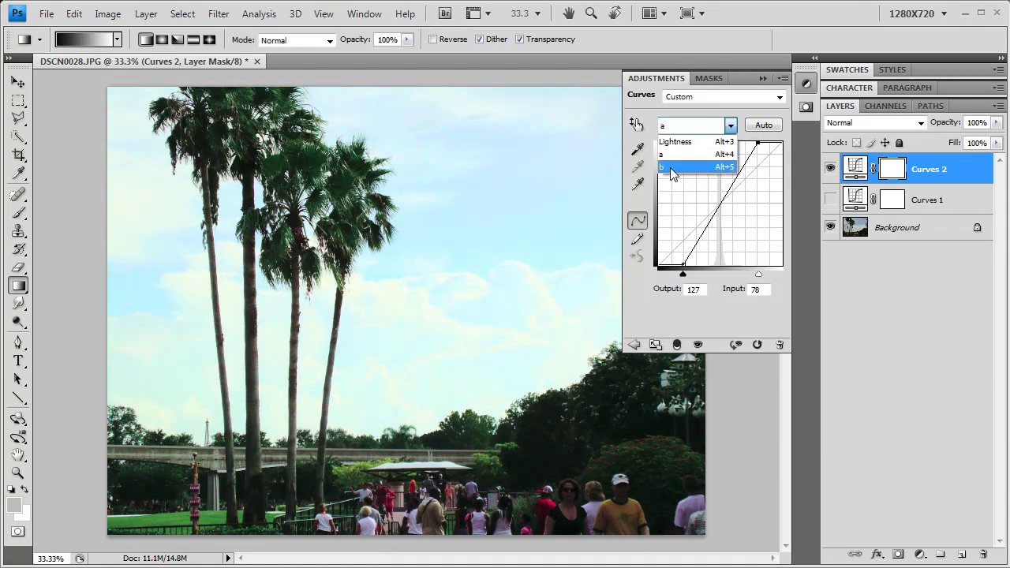
{"action": "left_click", "coordinate": [672, 166]}
{"action": "left_click_drag", "start_coordinate": [659, 266], "coordinate": [683, 266]}
{"action": "left_click_drag", "start_coordinate": [780, 141], "coordinate": [756, 140]}
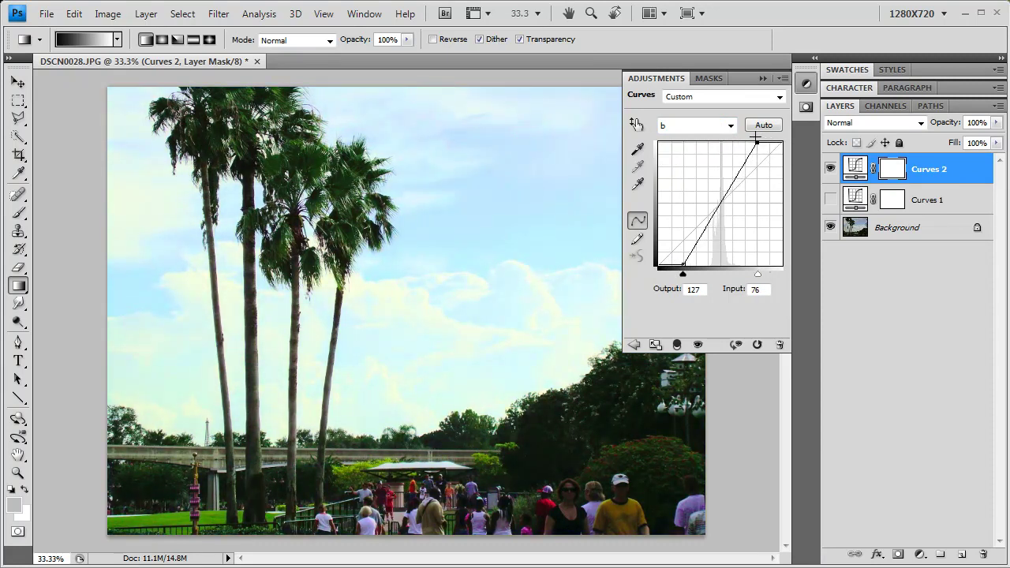
- Toggle Curves 2 off and on to compare before and after, then collapse the Curves panel
{"action": "left_click", "coordinate": [699, 347]}
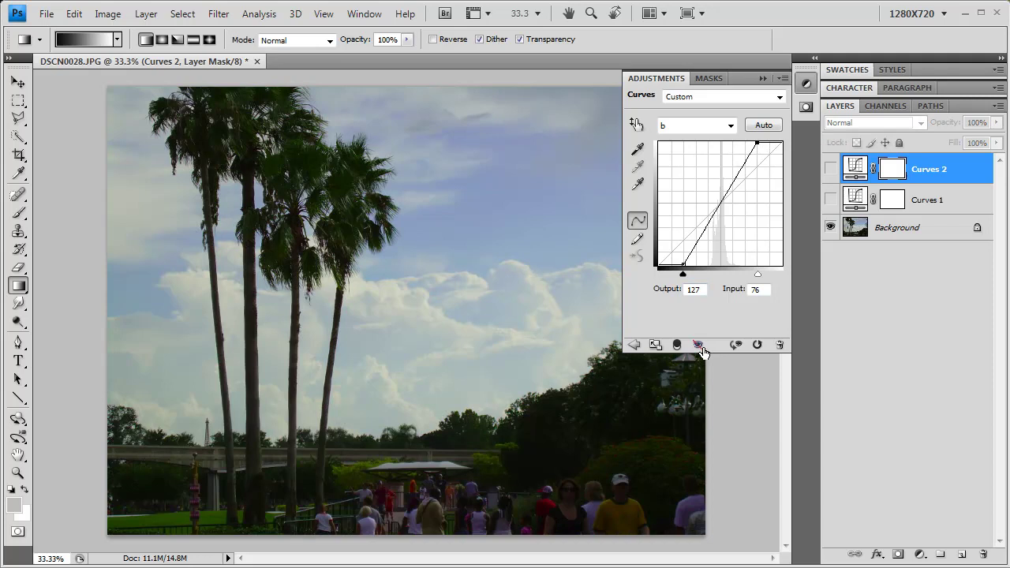
{"action": "left_click", "coordinate": [700, 347]}
{"action": "left_click", "coordinate": [699, 347]}
{"action": "left_click", "coordinate": [700, 346]}
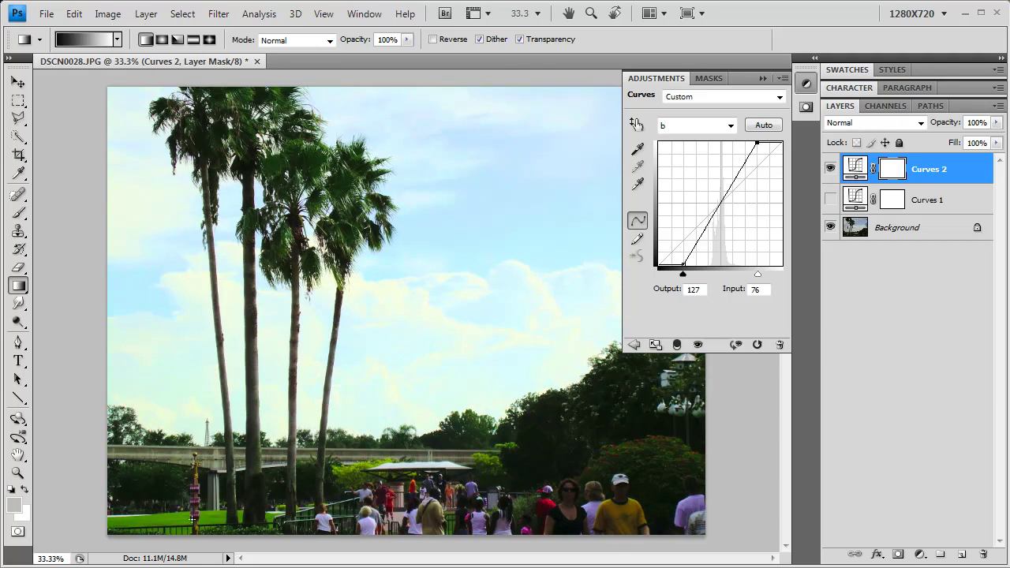
{"action": "left_click", "coordinate": [806, 83]}
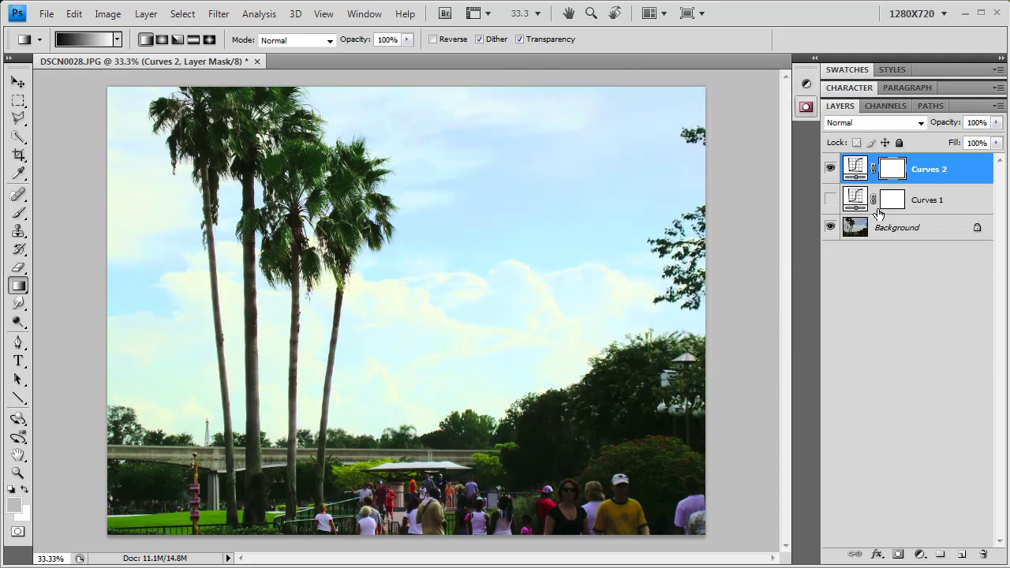
- Compare both curves layers, ending with Curves 1 visible and Curves 2 hidden
{"action": "left_click", "coordinate": [830, 168]}
{"action": "left_click", "coordinate": [830, 200]}
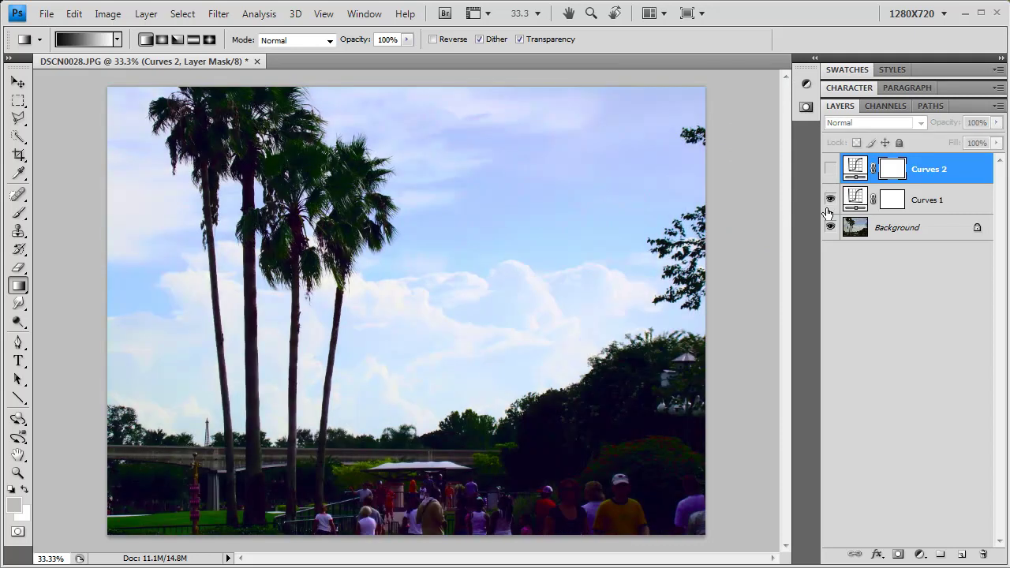
{"action": "left_click", "coordinate": [830, 200]}
{"action": "left_click", "coordinate": [830, 169]}
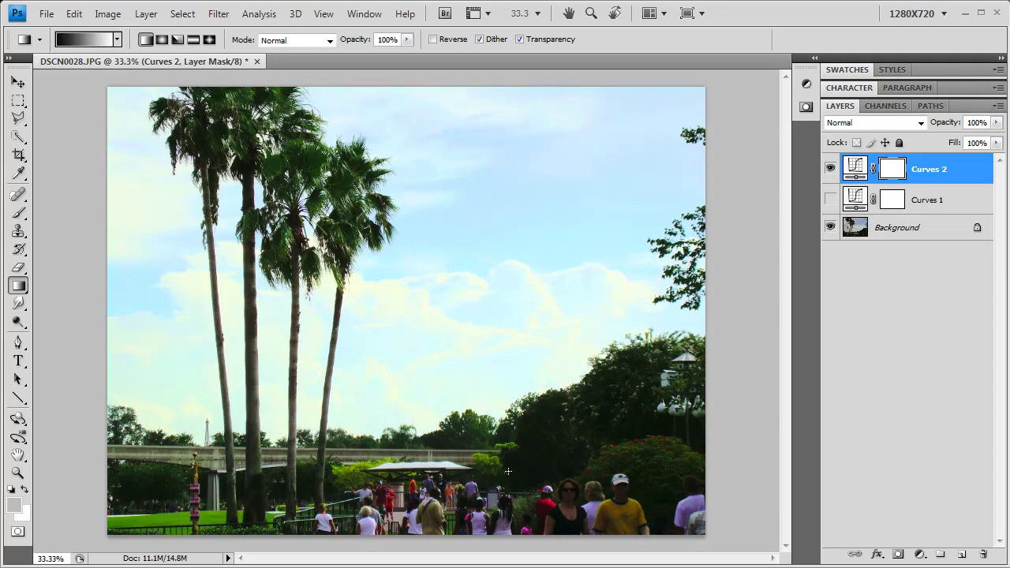
{"action": "left_click", "coordinate": [831, 199]}
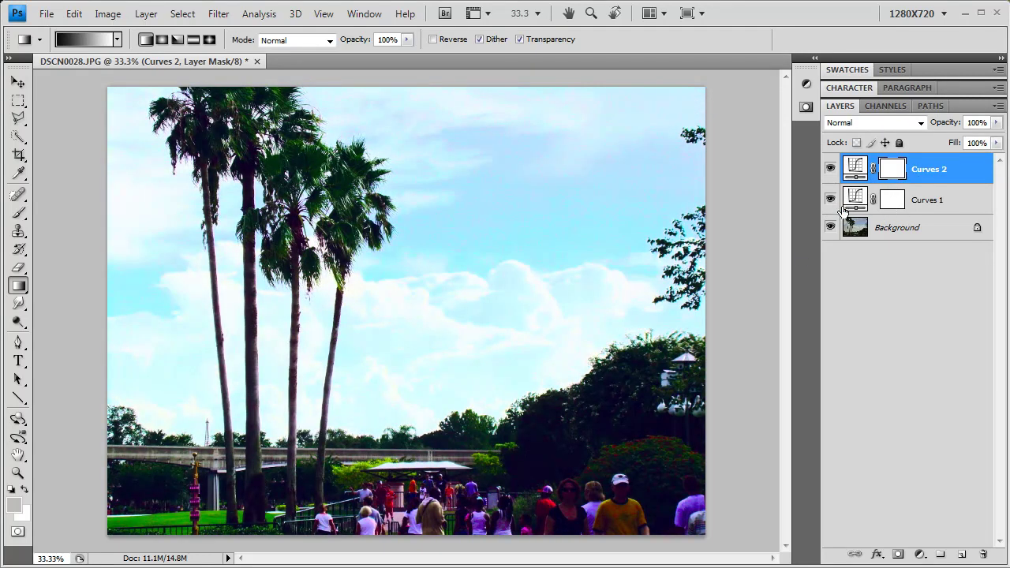
{"action": "left_click", "coordinate": [831, 169]}
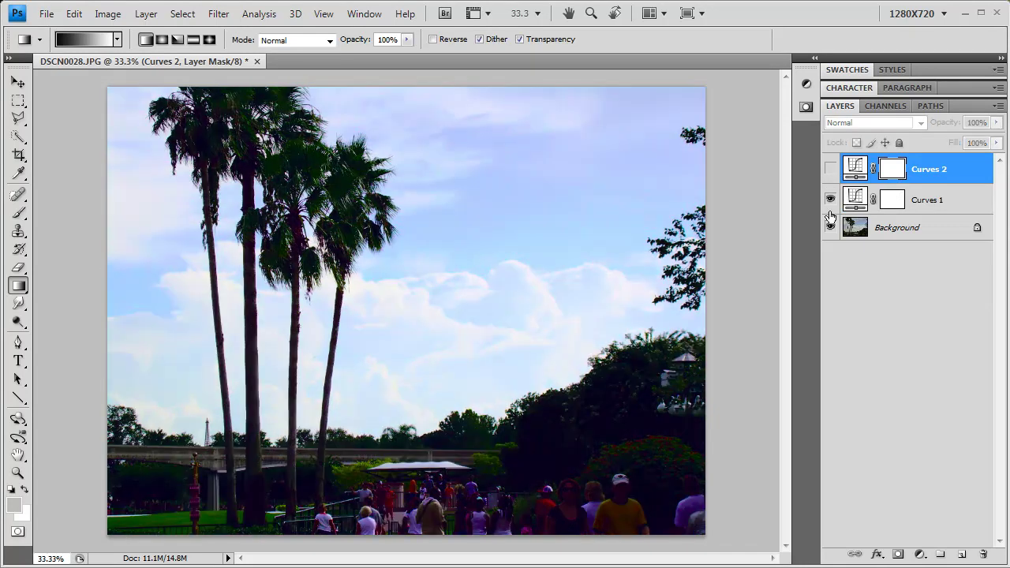
{"action": "left_click", "coordinate": [885, 203]}
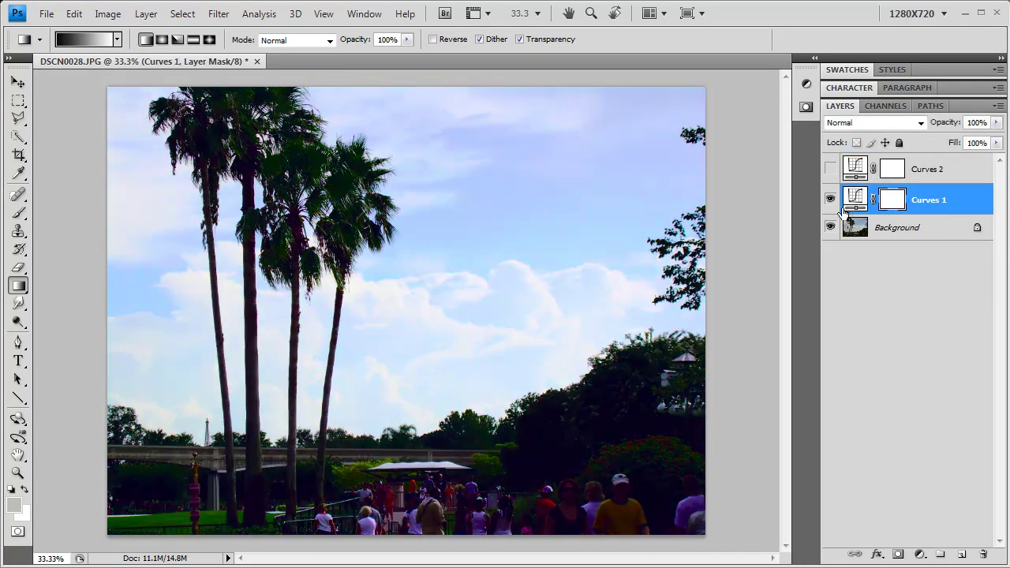
{"action": "left_click", "coordinate": [831, 203]}
{"action": "left_click", "coordinate": [831, 204]}
{"action": "left_click", "coordinate": [831, 203]}
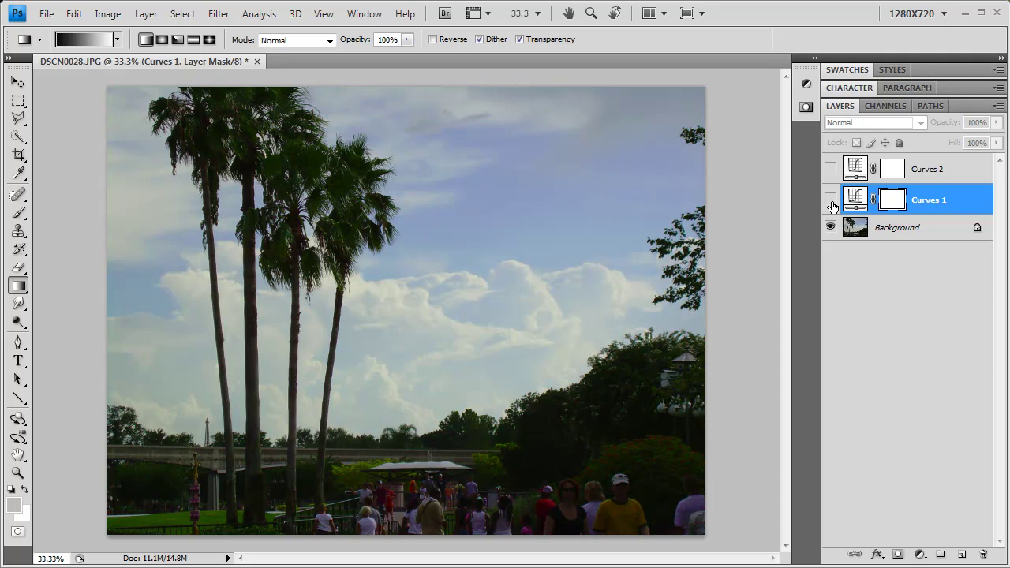
{"action": "left_click", "coordinate": [831, 204]}
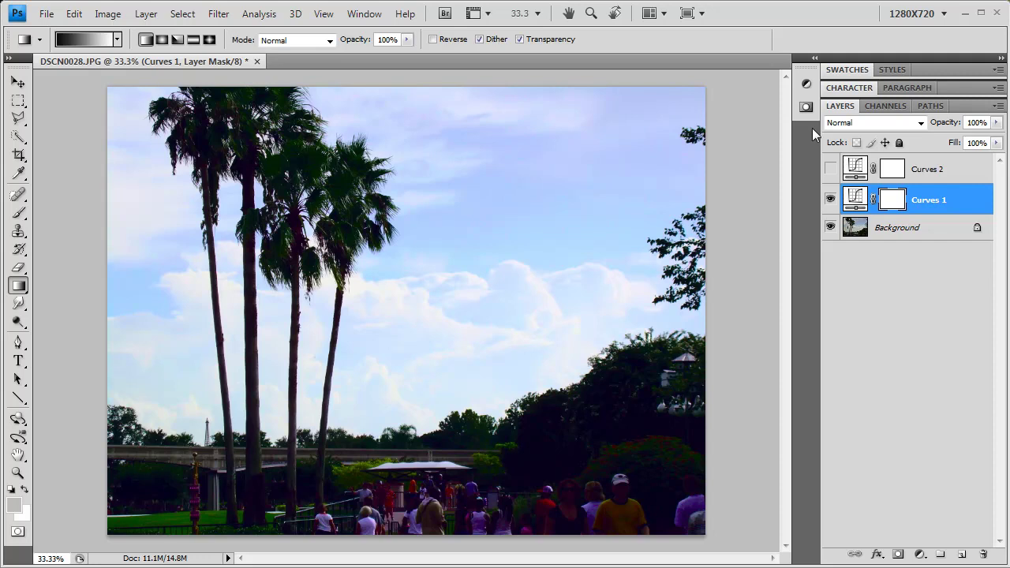
- Select all of the Lightness copy channel and copy it
{"action": "left_click", "coordinate": [888, 109]}
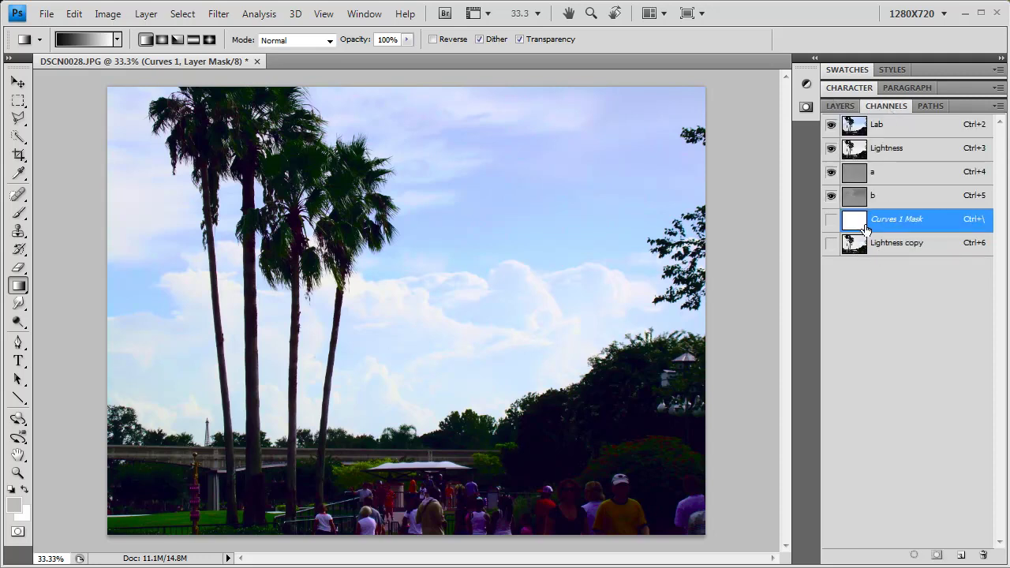
{"action": "left_click", "coordinate": [840, 106]}
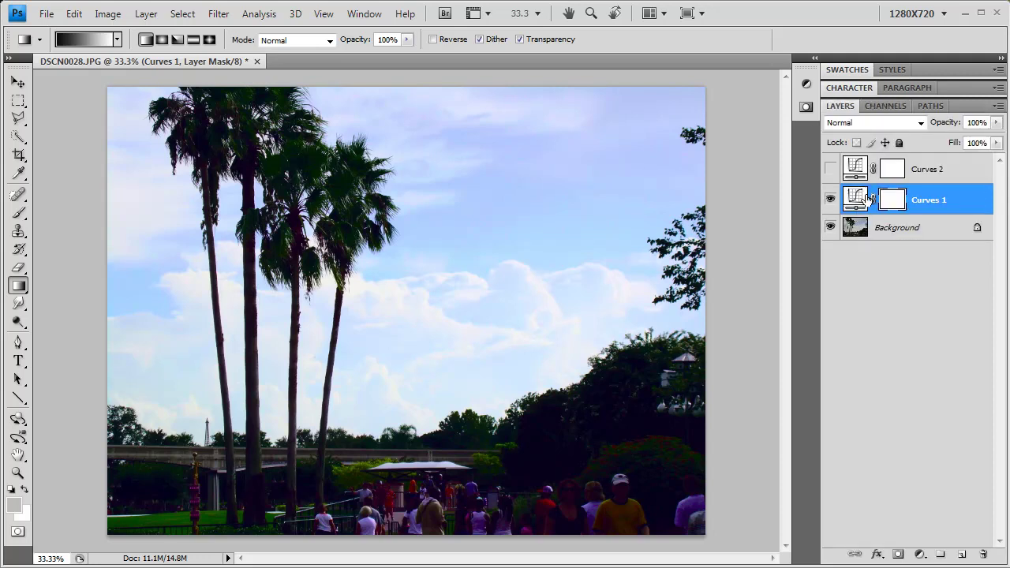
{"action": "left_click", "coordinate": [885, 105]}
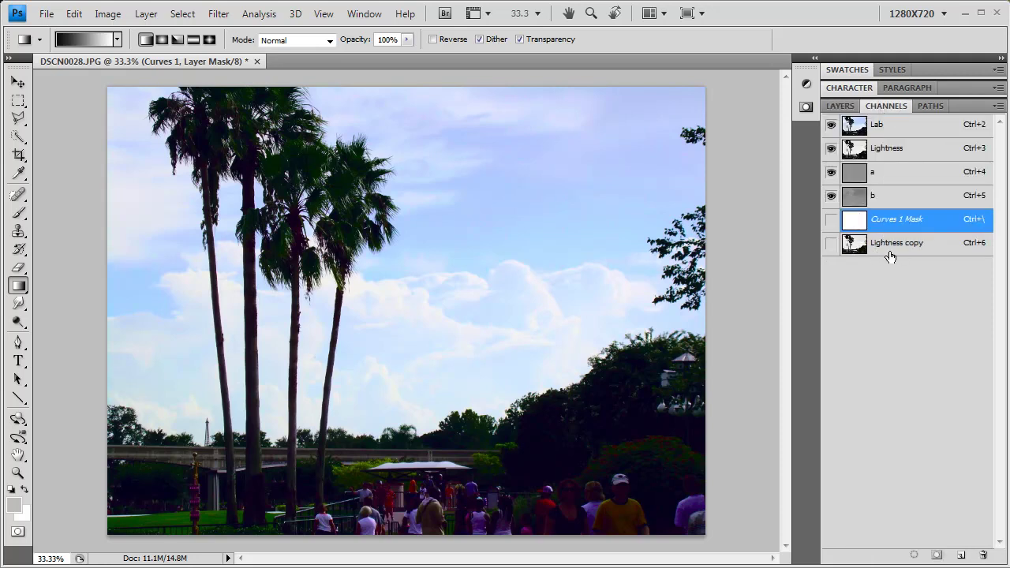
{"action": "left_click", "coordinate": [893, 250]}
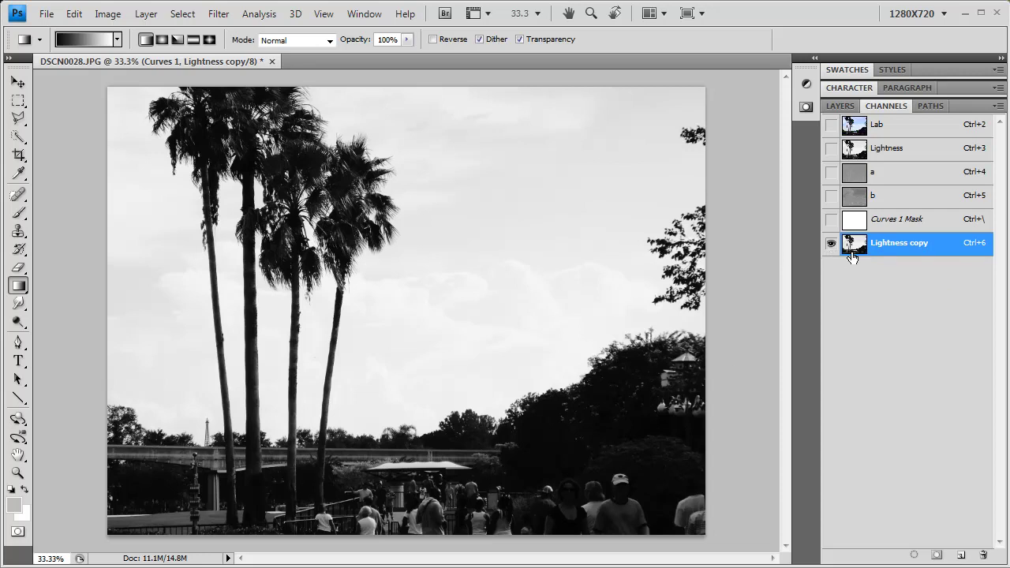
{"action": "left_click", "coordinate": [183, 13]}
{"action": "left_click", "coordinate": [189, 31]}
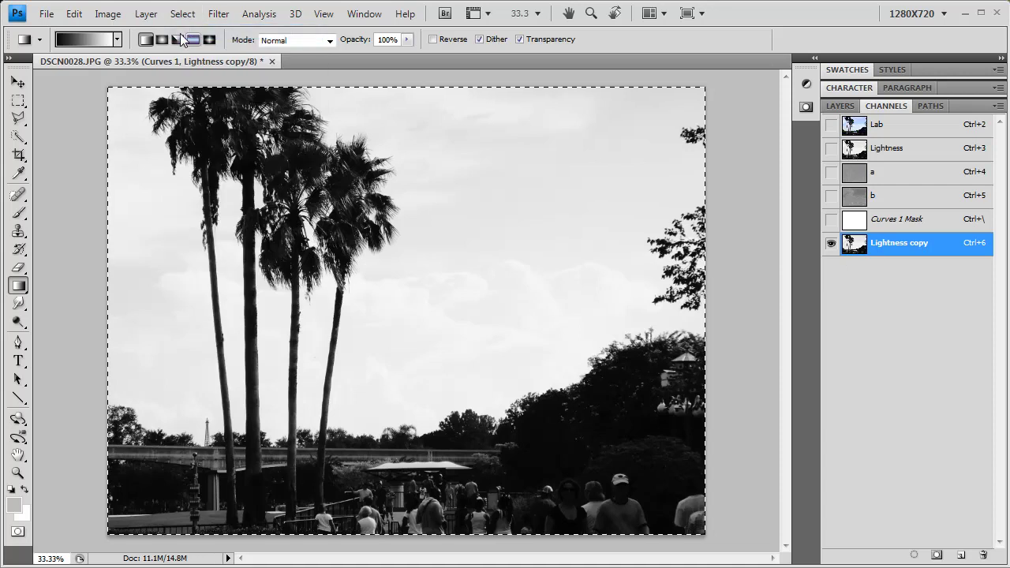
{"action": "left_click", "coordinate": [73, 13]}
{"action": "left_click", "coordinate": [87, 121]}
- Paste the copied greyscale image into the Curves 1 Mask, then return to the Lab composite
{"action": "left_click", "coordinate": [901, 225]}
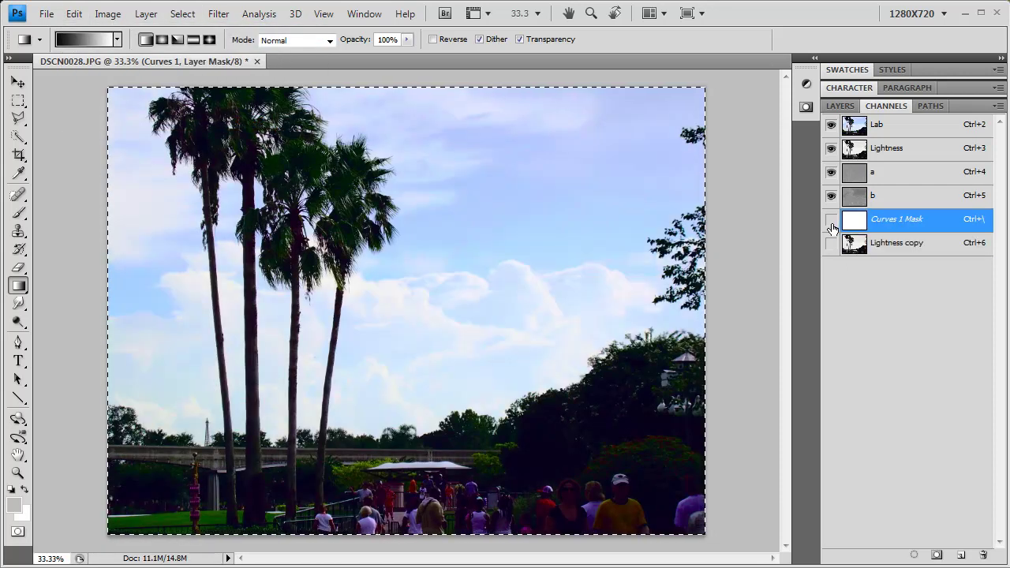
{"action": "left_click", "coordinate": [831, 220]}
{"action": "key", "text": "d"}
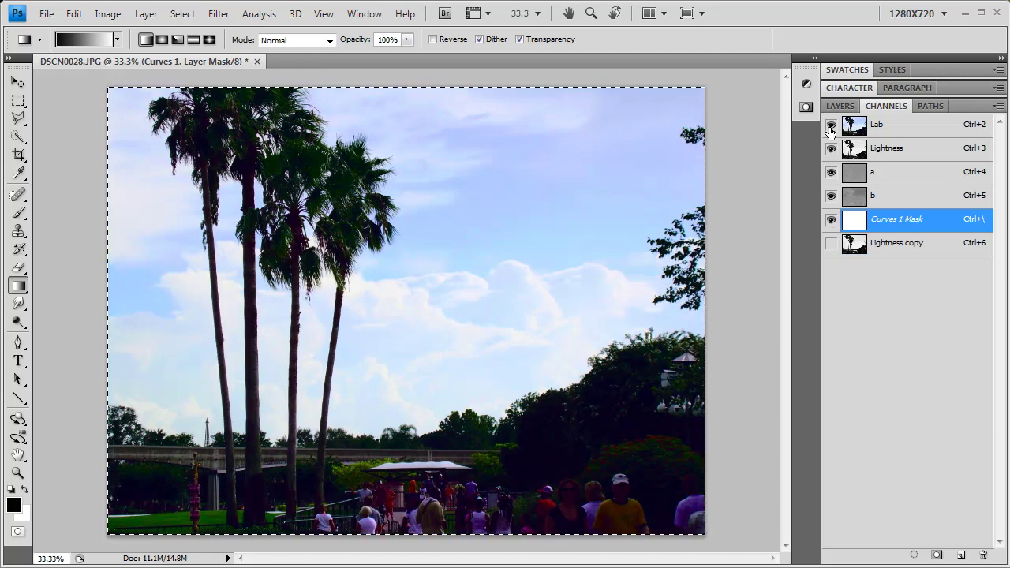
{"action": "left_click", "coordinate": [853, 220]}
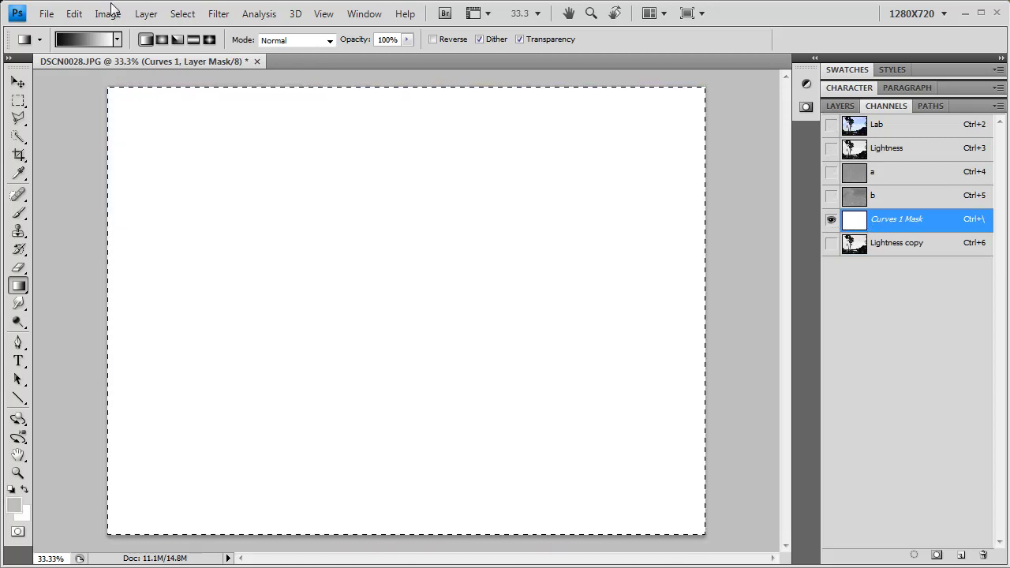
{"action": "left_click", "coordinate": [75, 16]}
{"action": "left_click", "coordinate": [95, 151]}
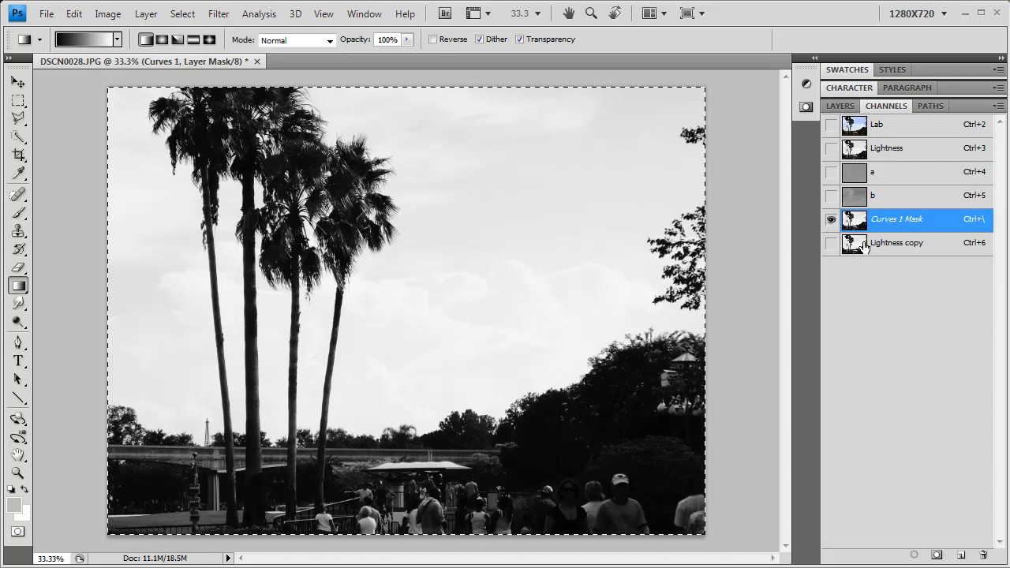
{"action": "left_click", "coordinate": [876, 124]}
- Return to the Layers list and toggle the Curves 1 mask off and on to compare the photo
{"action": "left_click", "coordinate": [841, 106]}
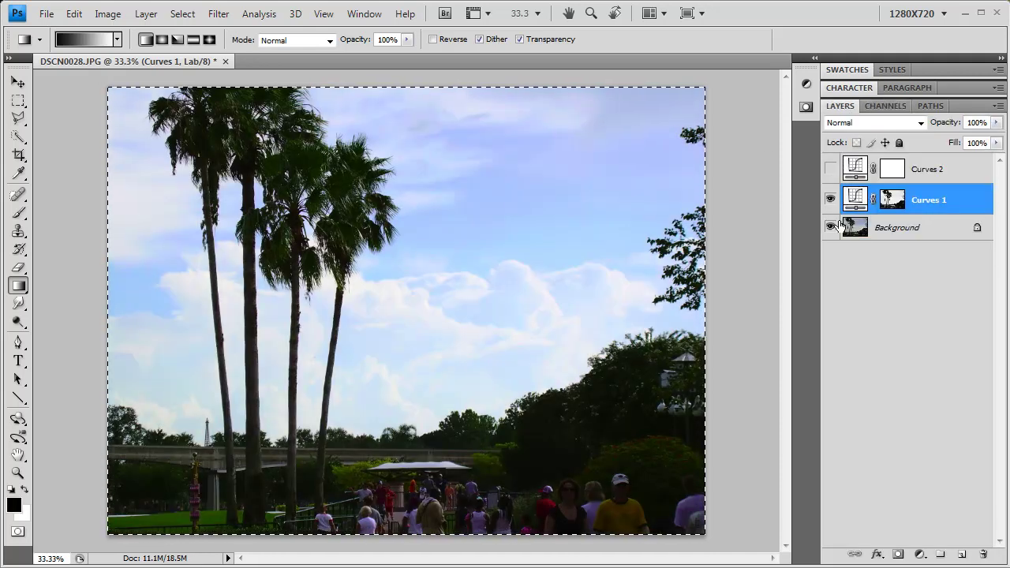
{"action": "left_click", "coordinate": [896, 207], "text": "shift"}
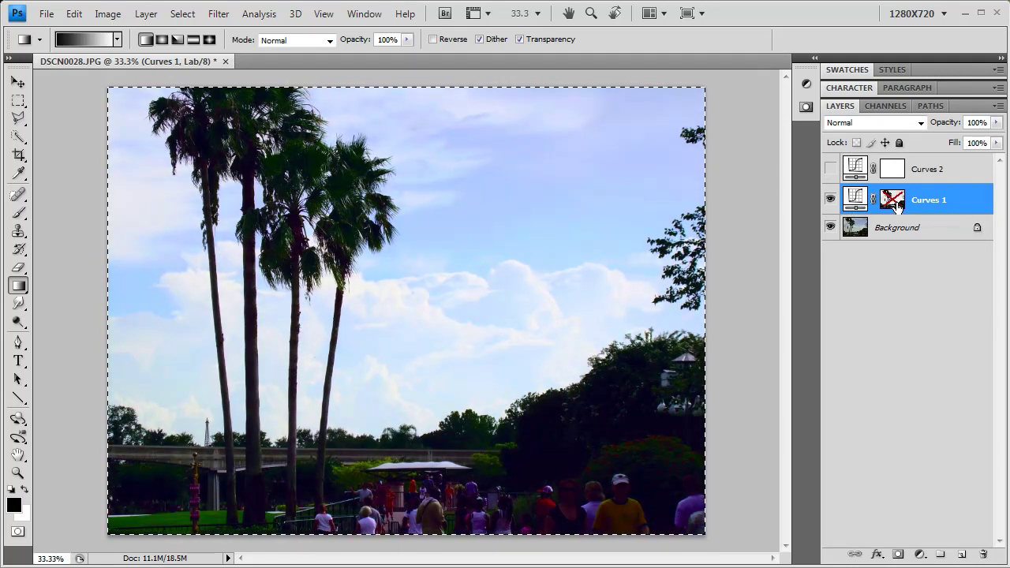
{"action": "left_click", "coordinate": [896, 207], "text": "shift"}
{"action": "left_click", "coordinate": [894, 209], "text": "shift"}
{"action": "left_click", "coordinate": [892, 212], "text": "shift"}
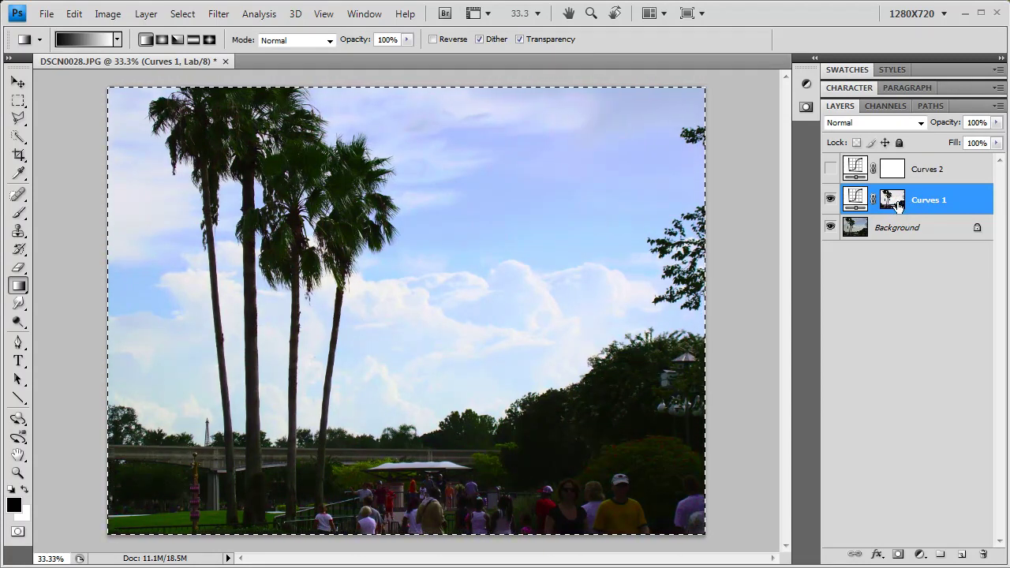
{"action": "left_click", "coordinate": [898, 205], "text": "shift"}
{"action": "left_click", "coordinate": [898, 205], "text": "shift"}
{"action": "left_click", "coordinate": [897, 207], "text": "shift"}
{"action": "left_click", "coordinate": [898, 207], "text": "shift"}
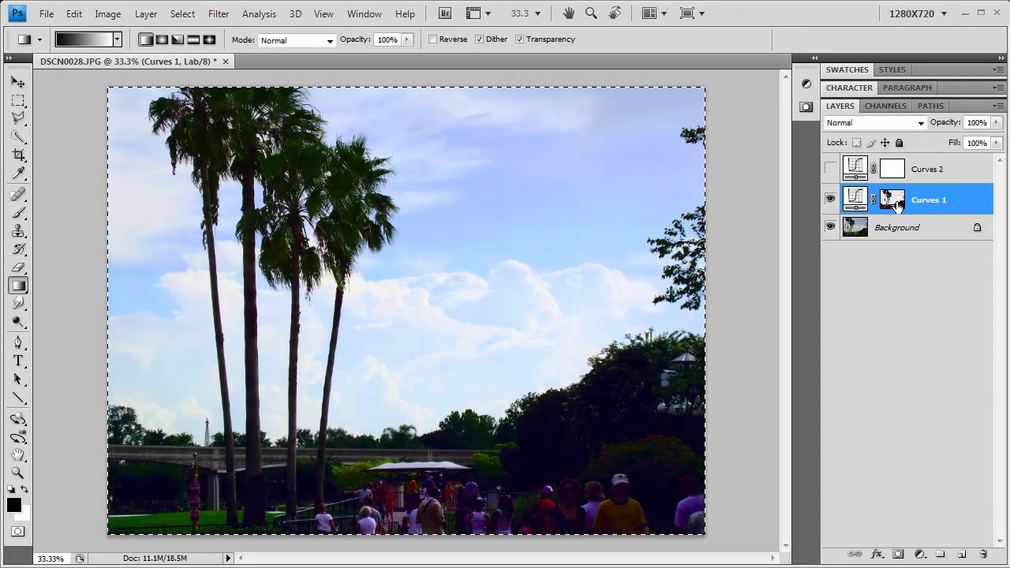
- Compare once more with the mask disabled, then inspect the Curves 1 mask alone in grayscale
{"action": "left_click", "coordinate": [898, 205], "text": "shift"}
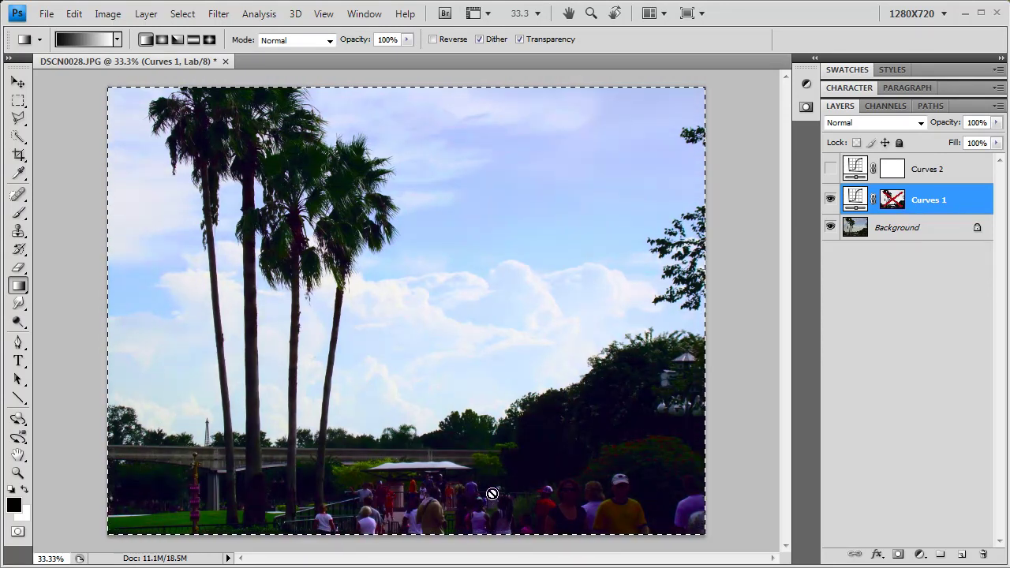
{"action": "left_click", "coordinate": [895, 203], "text": "shift"}
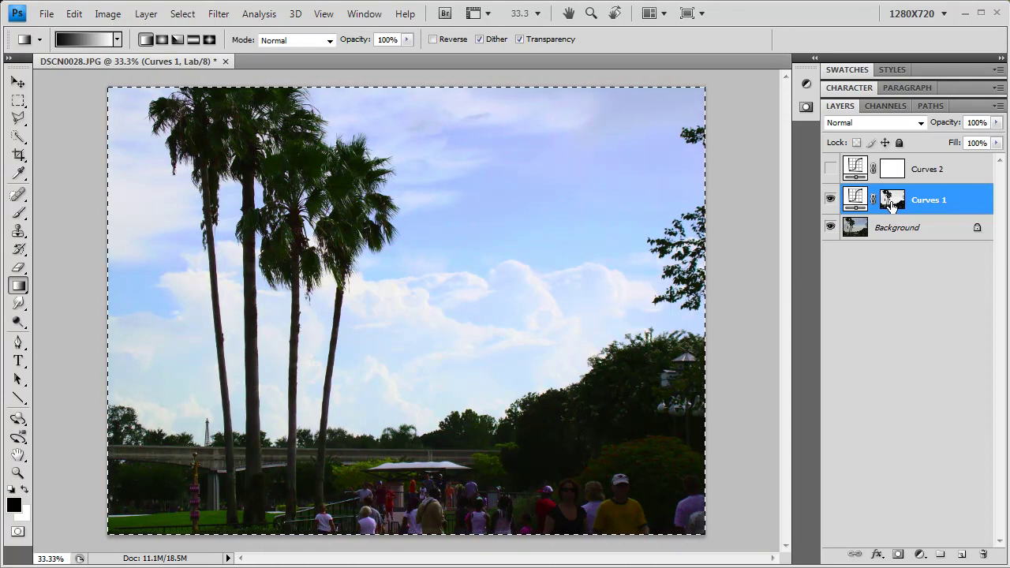
{"action": "left_click", "coordinate": [897, 203], "text": "alt"}
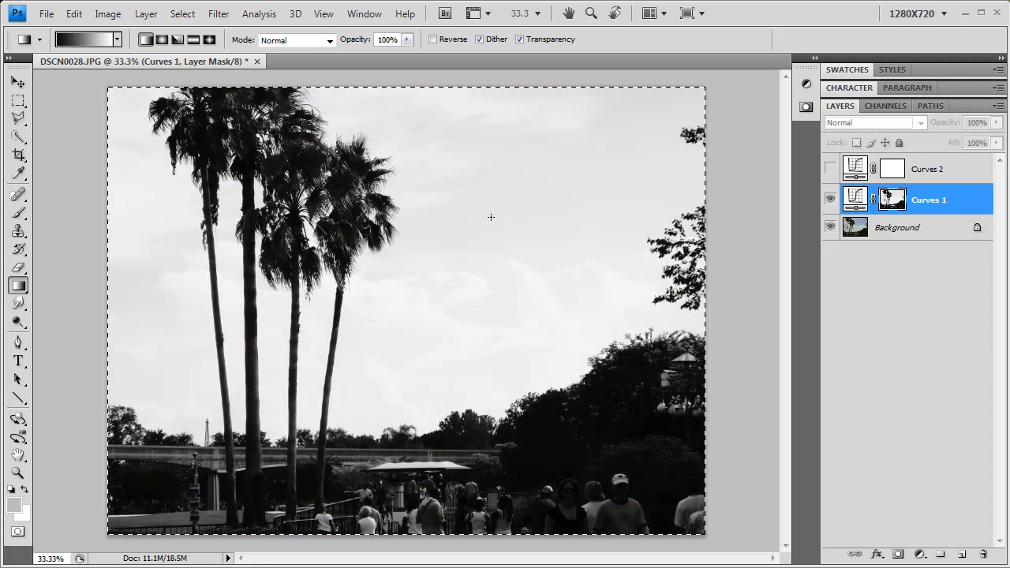
{"action": "left_click", "coordinate": [898, 199], "text": "alt"}
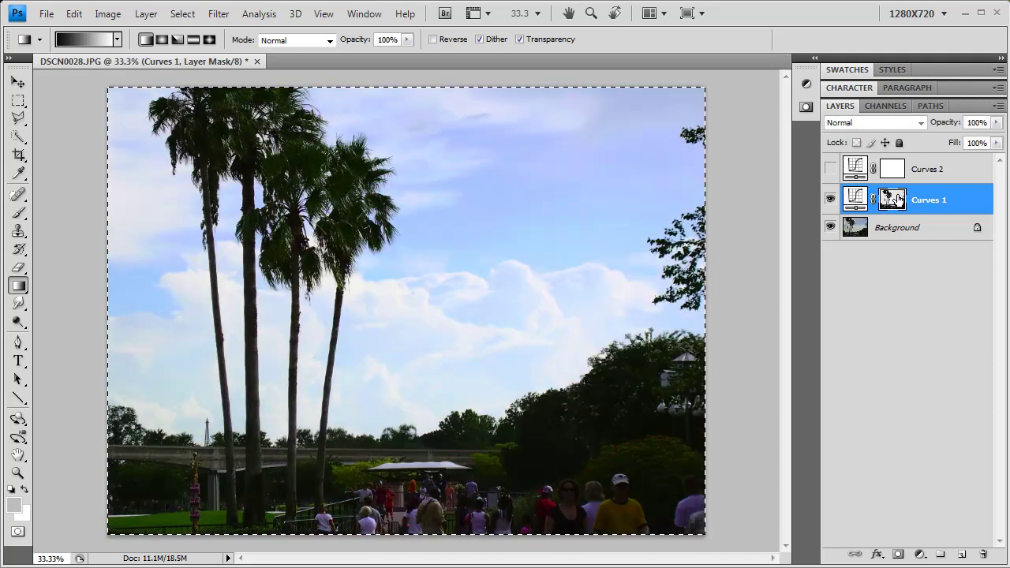
- Apply Levels with input points 47 / 1.00 / 192 to the Curves 1 mask and inspect the high-contrast result
{"action": "left_click", "coordinate": [74, 13]}
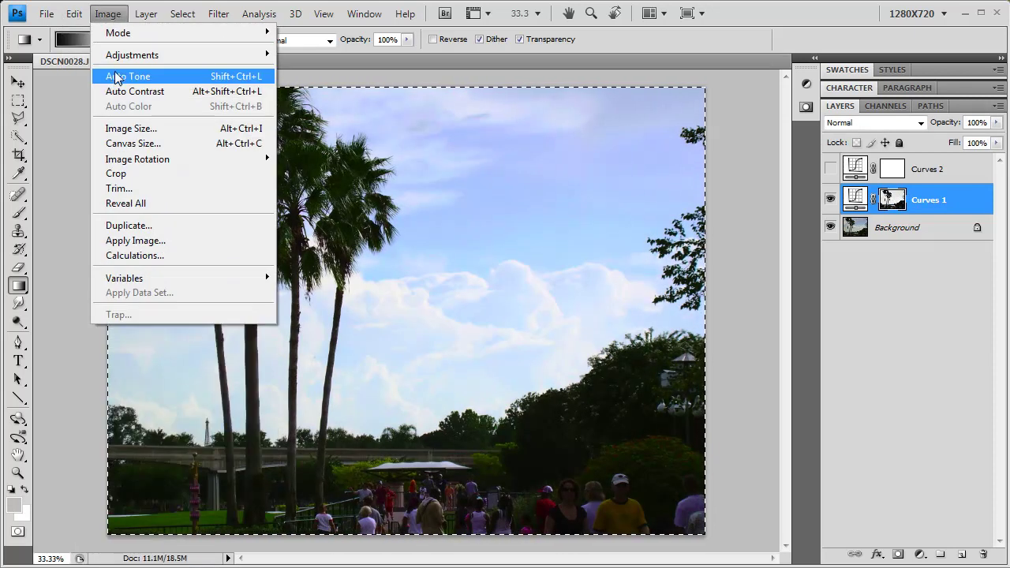
{"action": "mouse_move", "coordinate": [184, 64]}
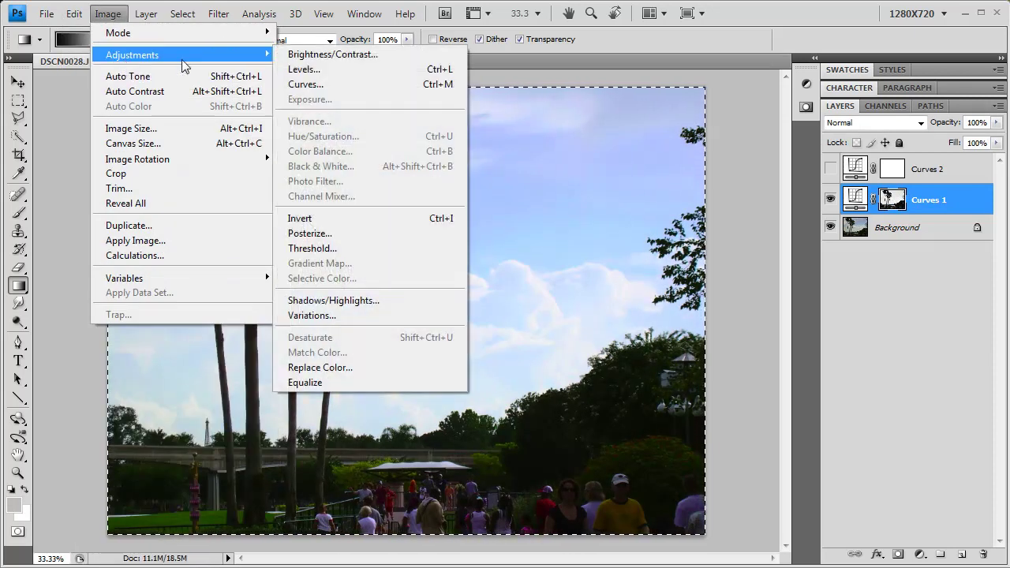
{"action": "left_click", "coordinate": [313, 70]}
{"action": "left_click_drag", "start_coordinate": [870, 450], "coordinate": [820, 450]}
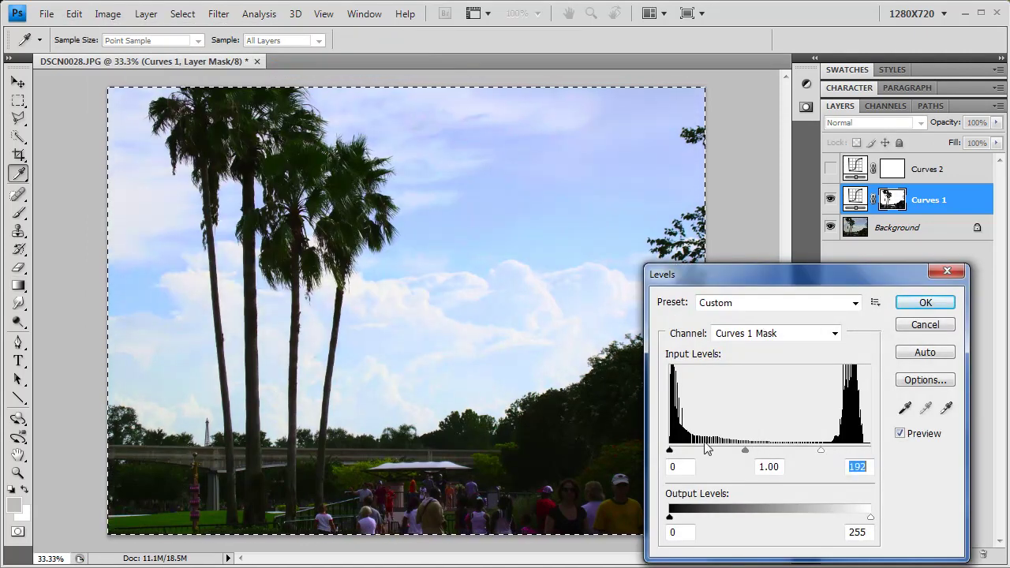
{"action": "left_click_drag", "start_coordinate": [670, 451], "coordinate": [705, 451]}
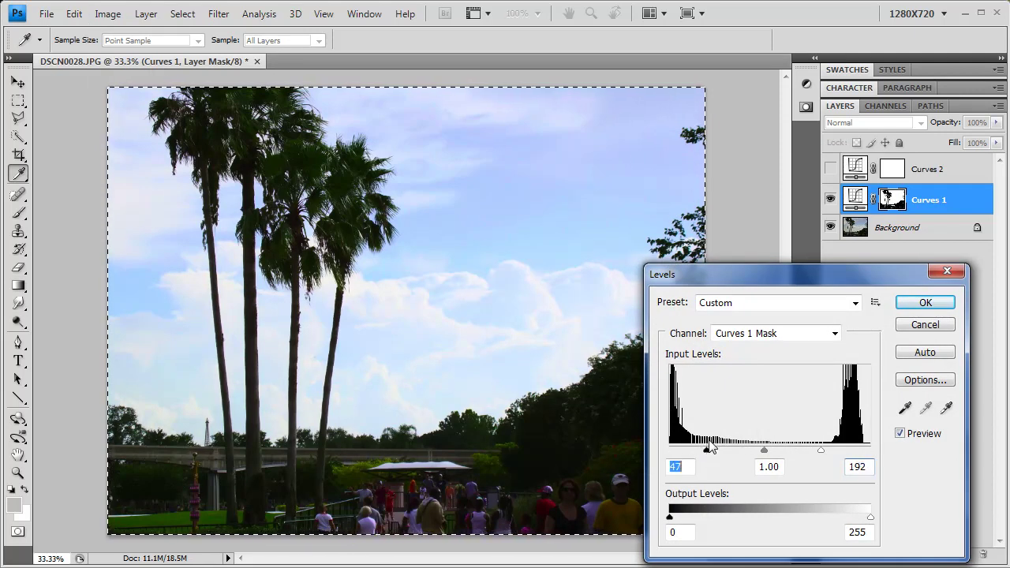
{"action": "left_click", "coordinate": [925, 302]}
{"action": "key", "text": "g"}
{"action": "left_click", "coordinate": [892, 209], "text": "alt"}
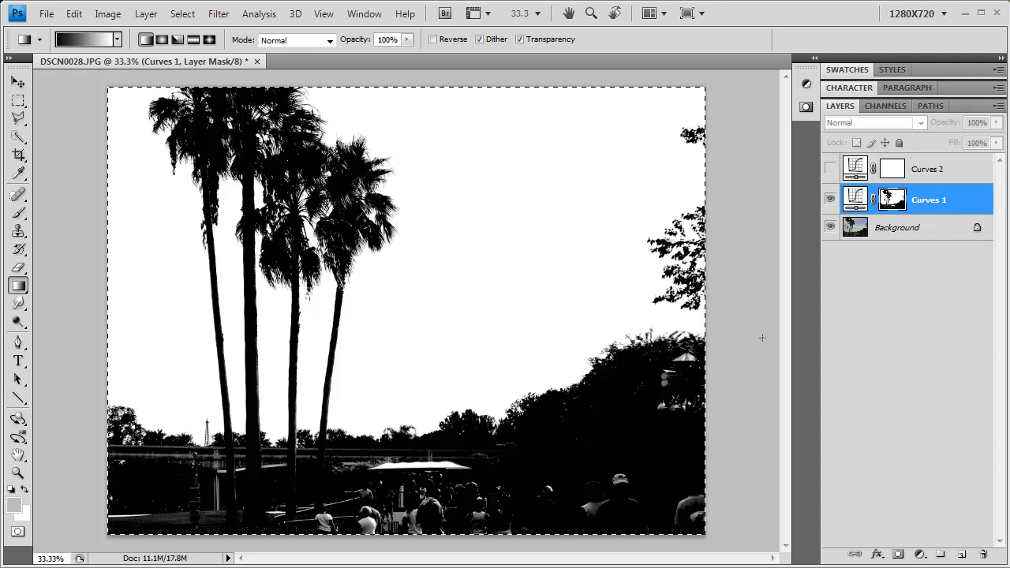
{"action": "left_click", "coordinate": [889, 206], "text": "alt"}
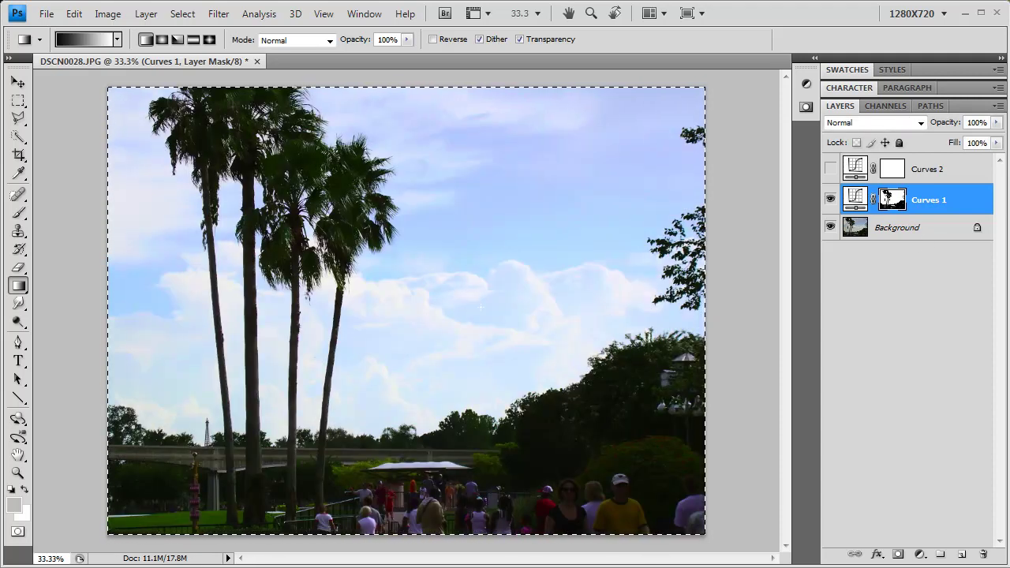
- Hide and show the Curves 1 layer twice to compare its effect
{"action": "left_click", "coordinate": [831, 200]}
{"action": "left_click", "coordinate": [830, 200]}
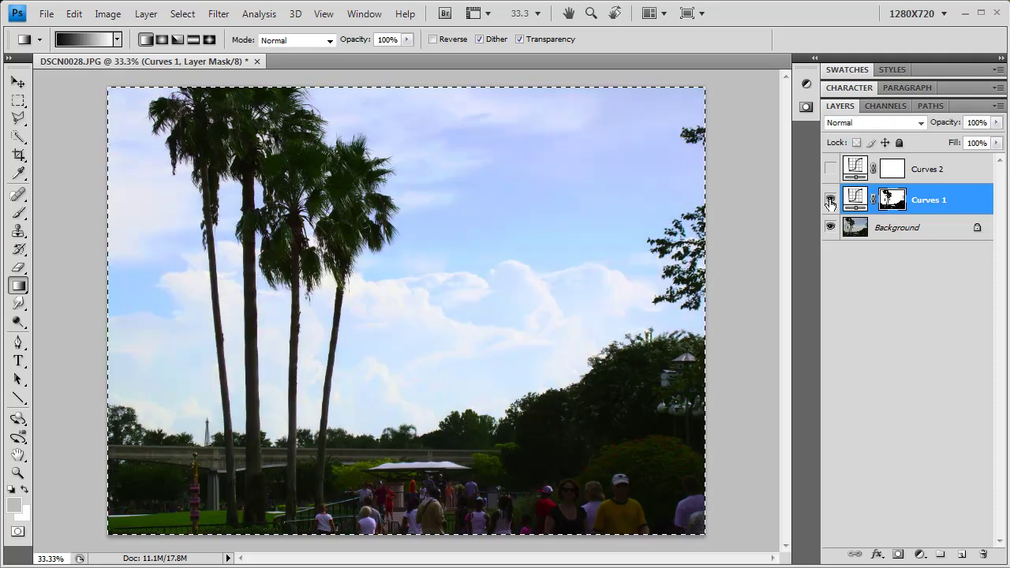
{"action": "left_click", "coordinate": [830, 200]}
{"action": "left_click", "coordinate": [831, 199]}
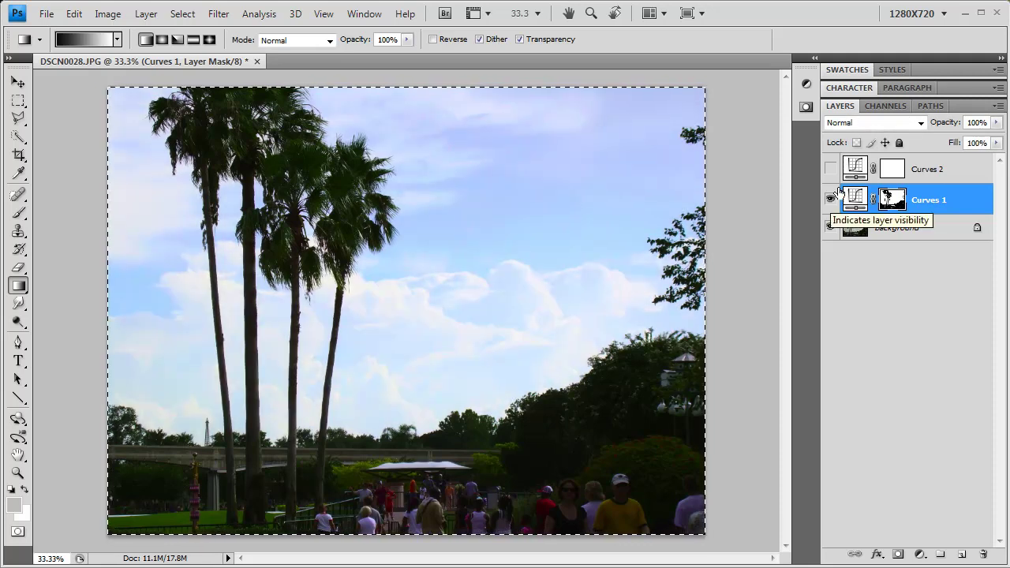
- Make the Curves 2 layer visible after comparing it on and off, then select the Curves 1 mask
{"action": "left_click", "coordinate": [856, 169]}
{"action": "left_click", "coordinate": [830, 169]}
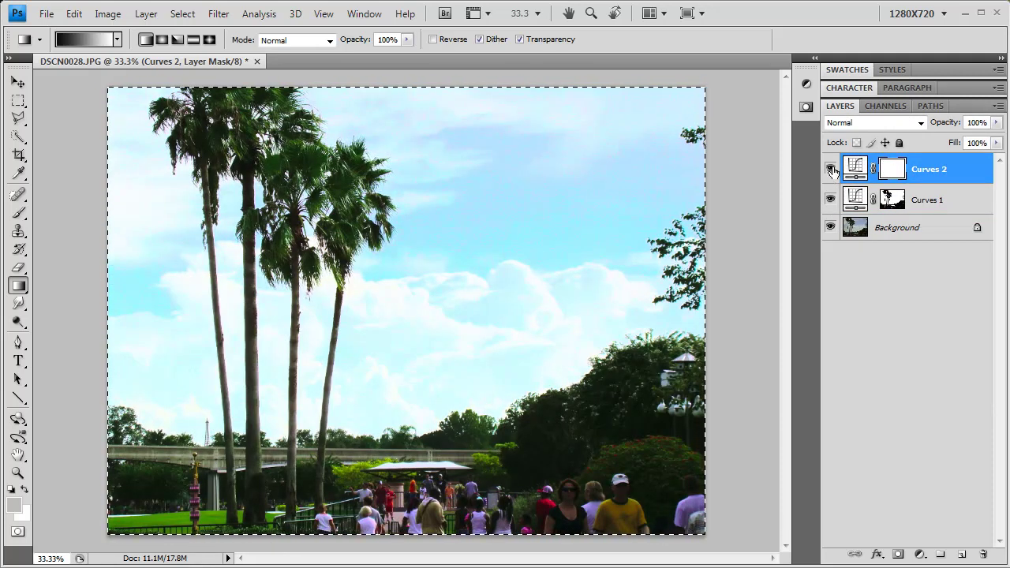
{"action": "left_click", "coordinate": [830, 169]}
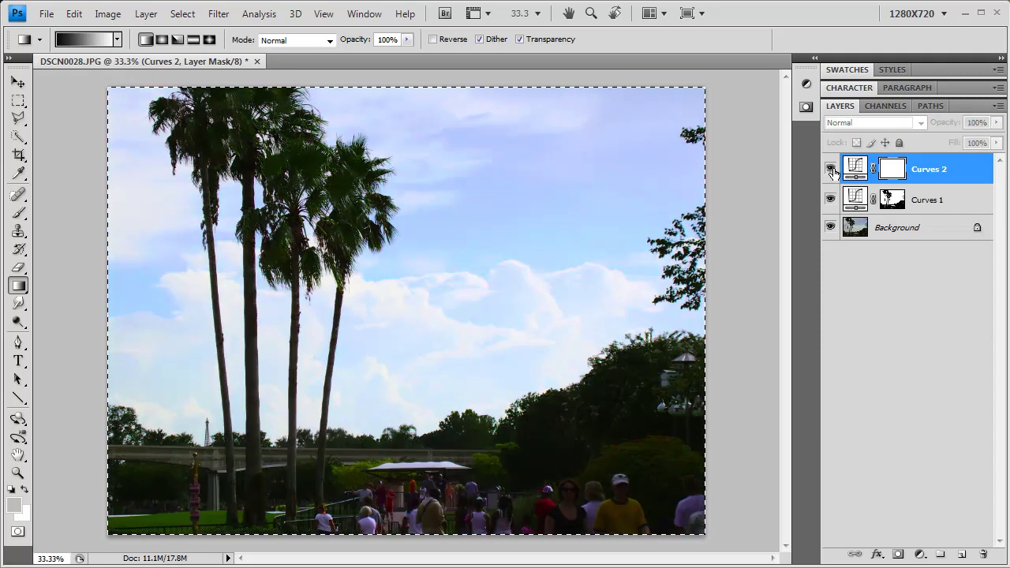
{"action": "left_click", "coordinate": [830, 169]}
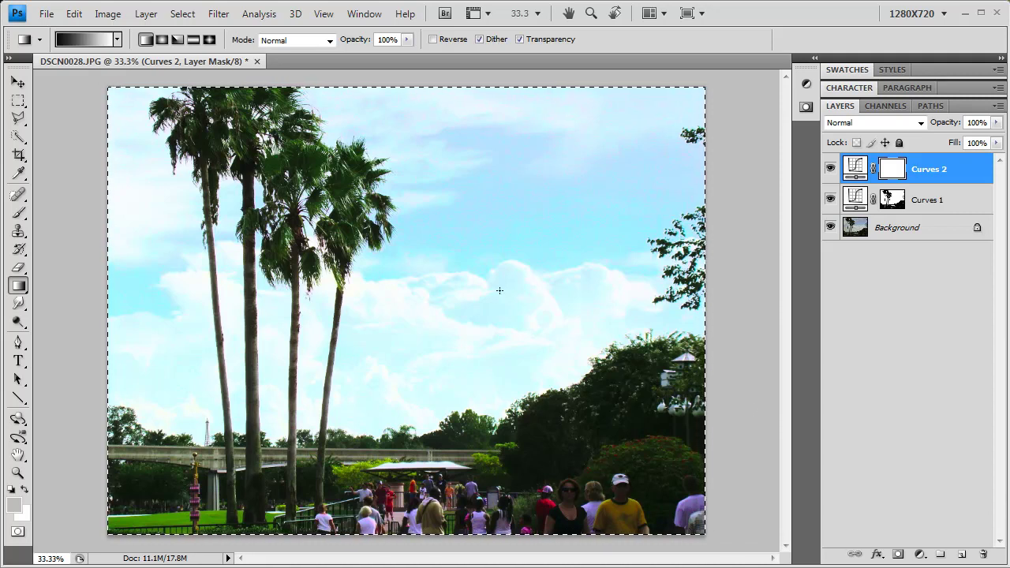
{"action": "left_click", "coordinate": [894, 207]}
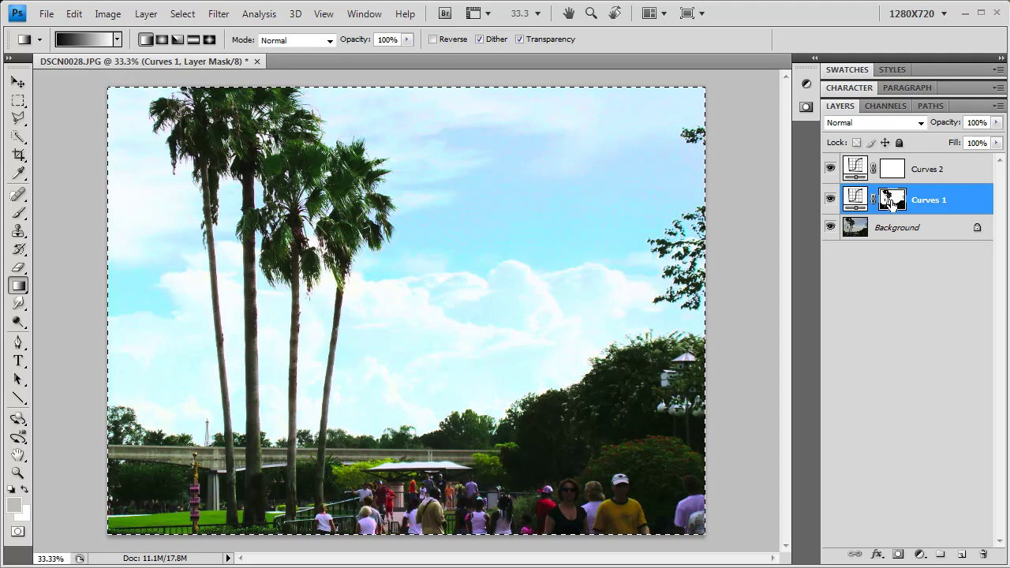
- Alt-drag the Curves 1 mask onto Curves 2, confirm replacing its mask, and select the new mask
{"action": "left_click_drag", "start_coordinate": [891, 201], "coordinate": [896, 171]}
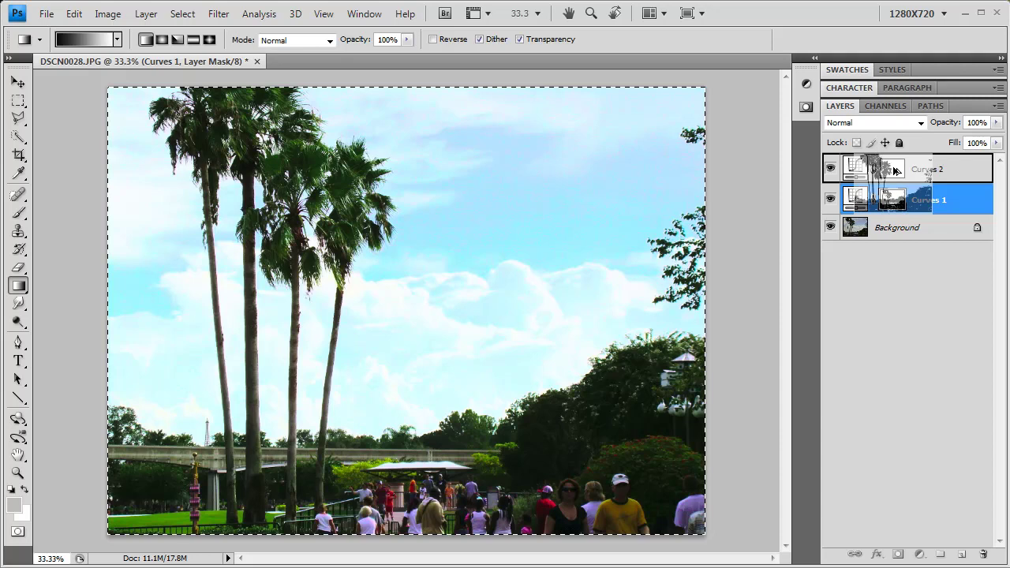
{"action": "left_click_drag", "start_coordinate": [896, 171], "coordinate": [896, 170]}
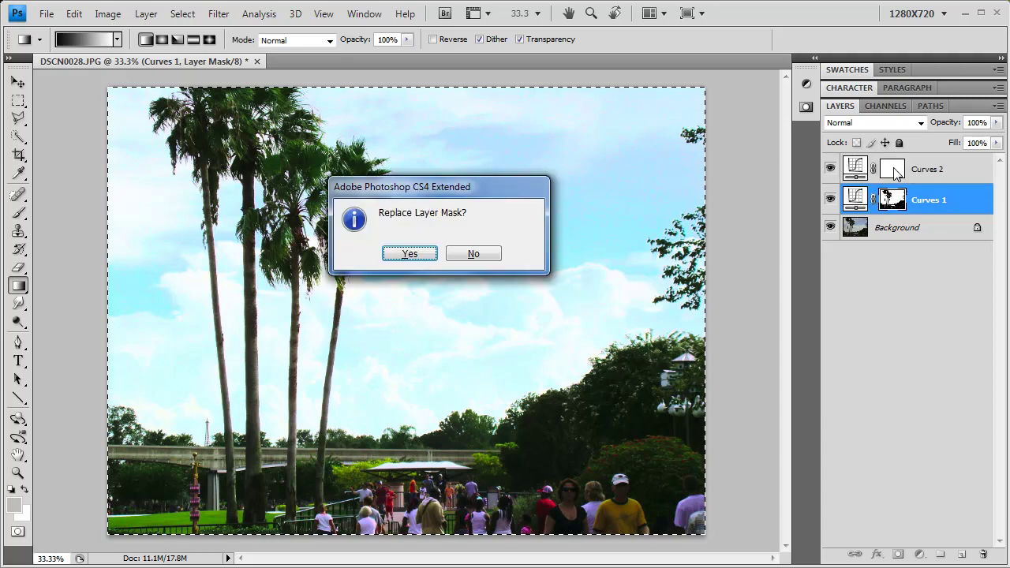
{"action": "left_click", "coordinate": [410, 255]}
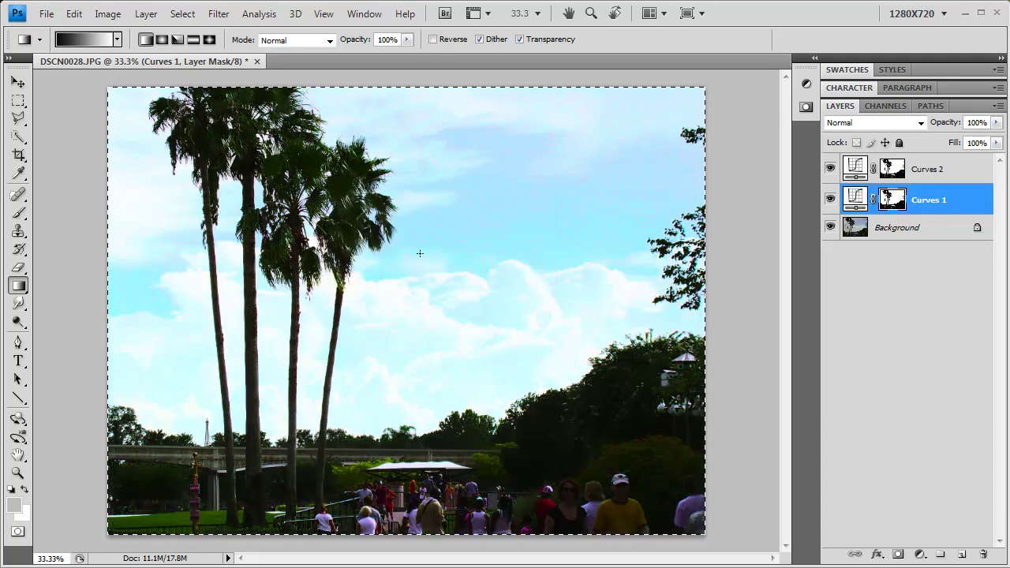
{"action": "left_click", "coordinate": [892, 168]}
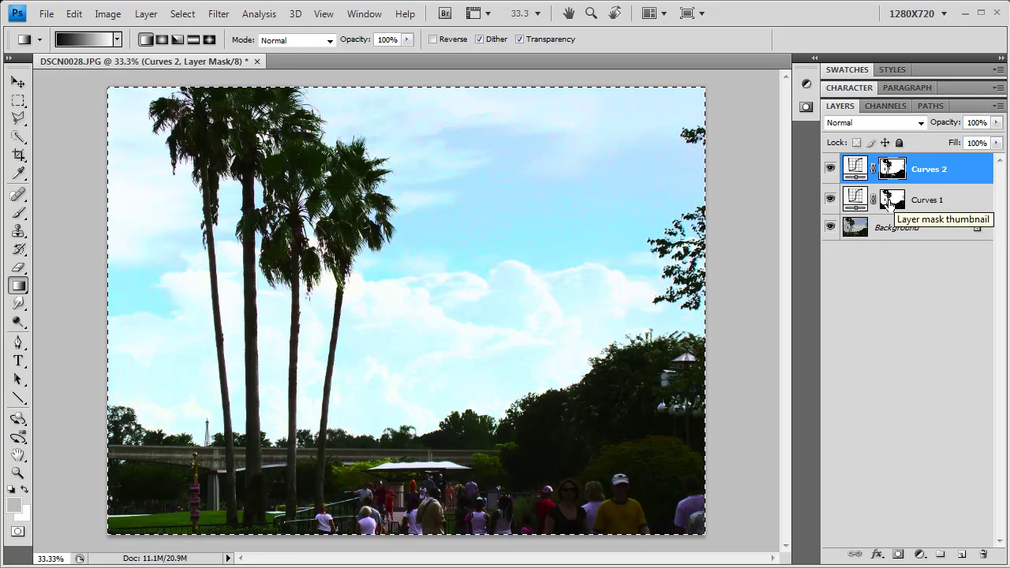
- Invert the Curves 2 mask with Image > Adjustments > Invert and inspect the inverted mask
{"action": "left_click", "coordinate": [108, 14]}
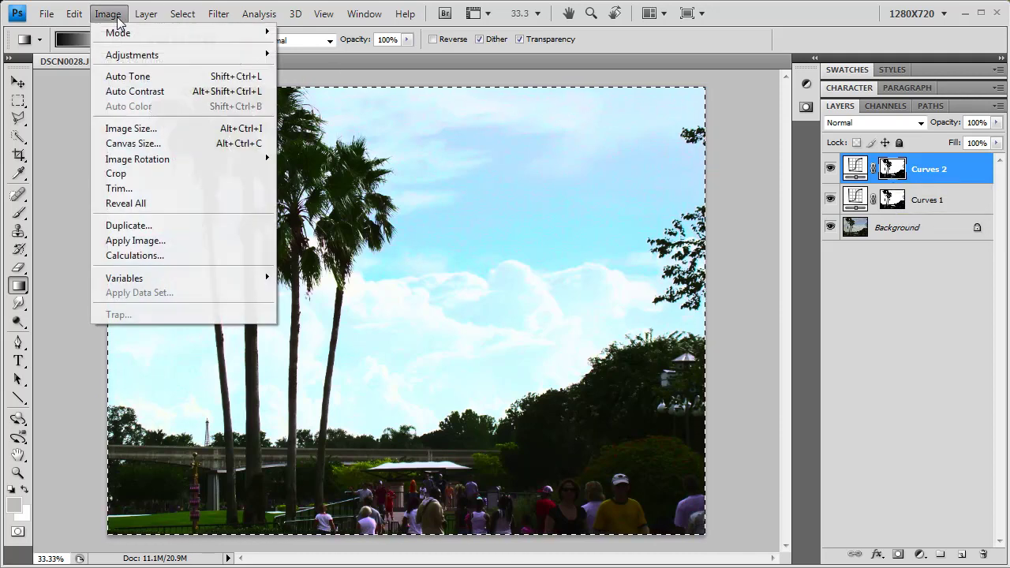
{"action": "mouse_move", "coordinate": [132, 54]}
{"action": "left_click", "coordinate": [335, 218]}
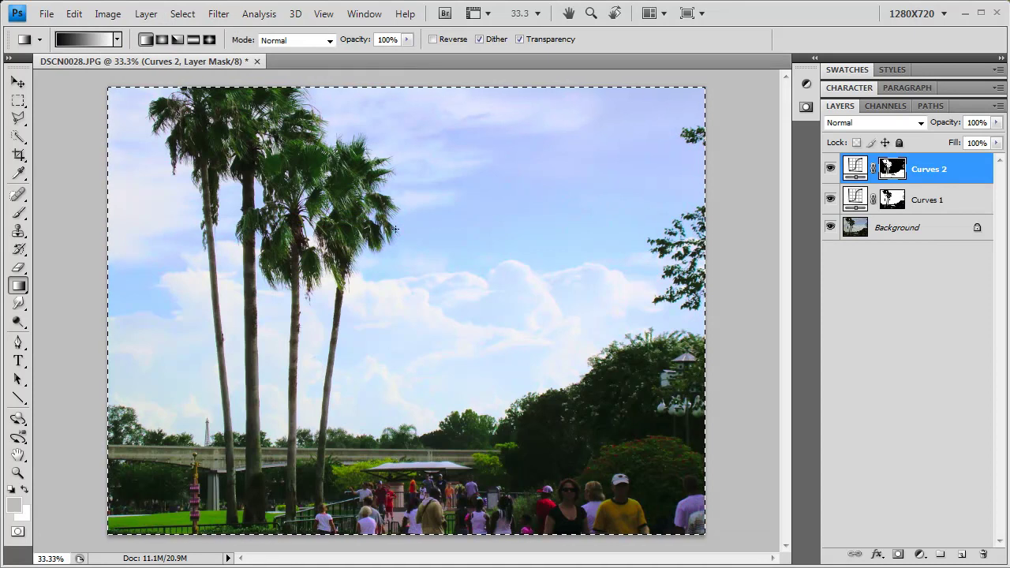
{"action": "left_click", "coordinate": [900, 181], "text": "alt"}
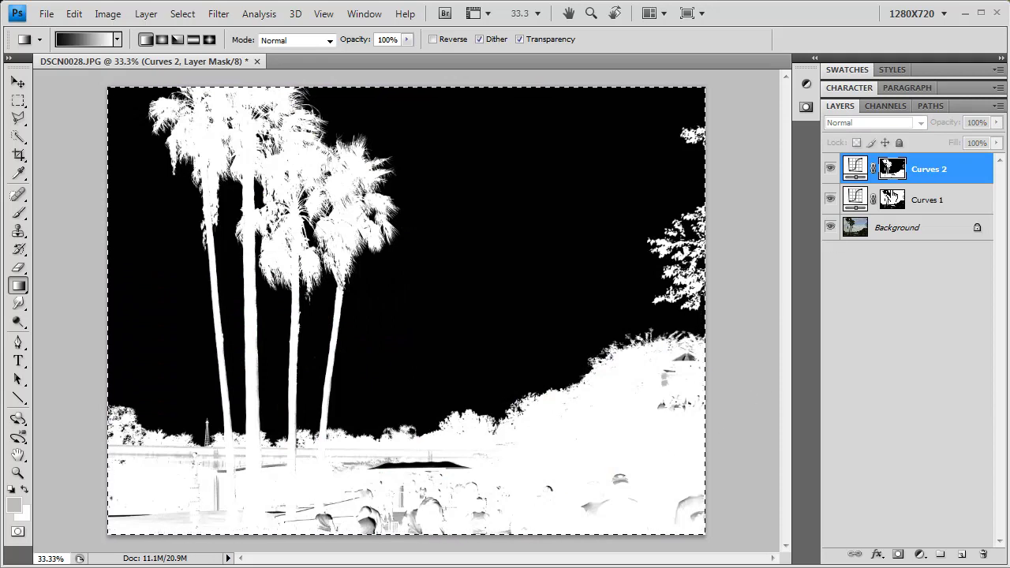
{"action": "left_click", "coordinate": [901, 176], "text": "alt"}
- Compare results by toggling Curves 2, viewing the Curves 1 mask, and briefly showing only the Background
{"action": "left_click", "coordinate": [831, 169]}
{"action": "left_click", "coordinate": [831, 169]}
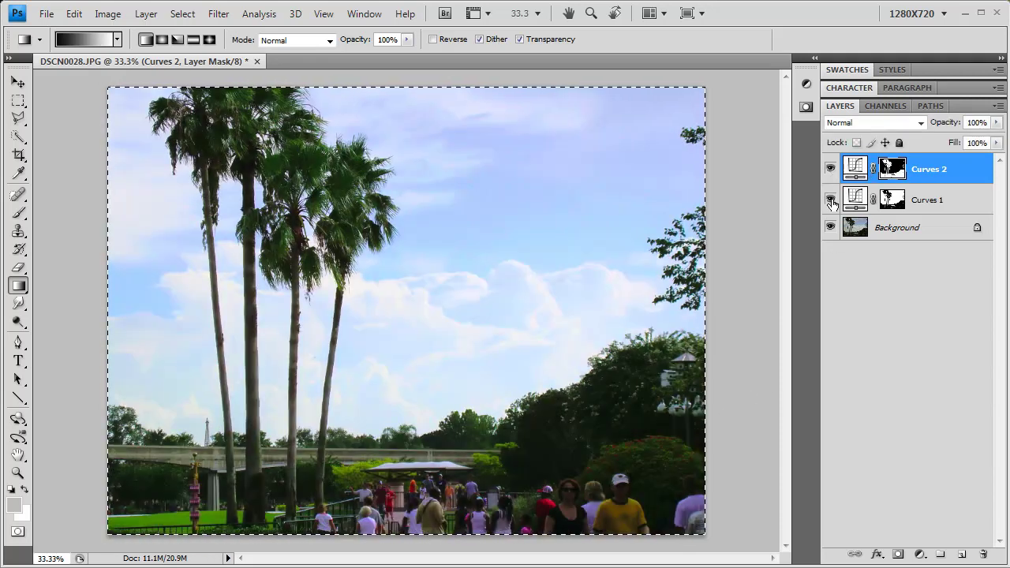
{"action": "left_click", "coordinate": [887, 212], "text": "alt"}
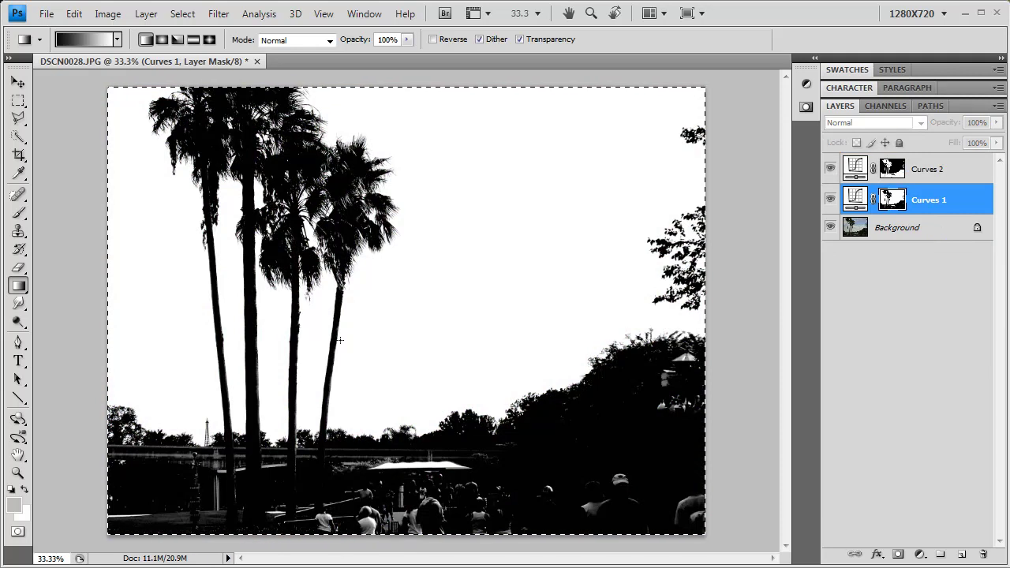
{"action": "left_click", "coordinate": [892, 200], "text": "alt"}
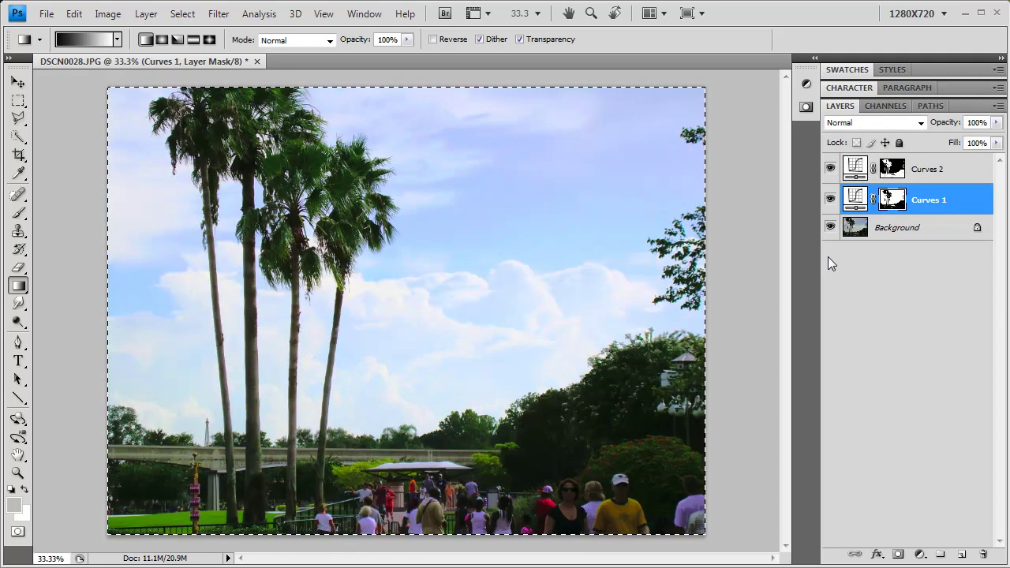
{"action": "left_click", "coordinate": [830, 229], "text": "alt"}
{"action": "left_click", "coordinate": [830, 229], "text": "alt"}
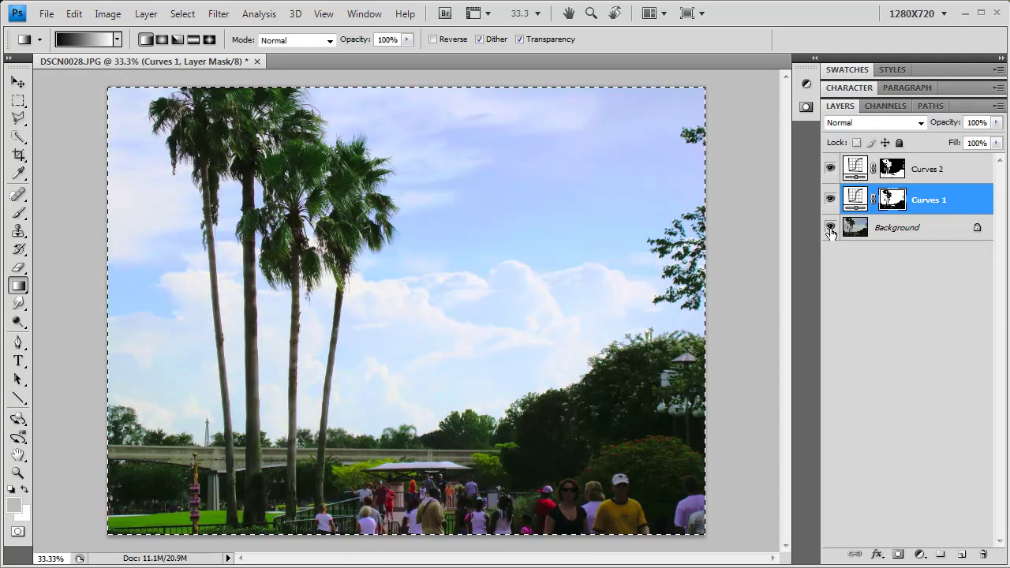